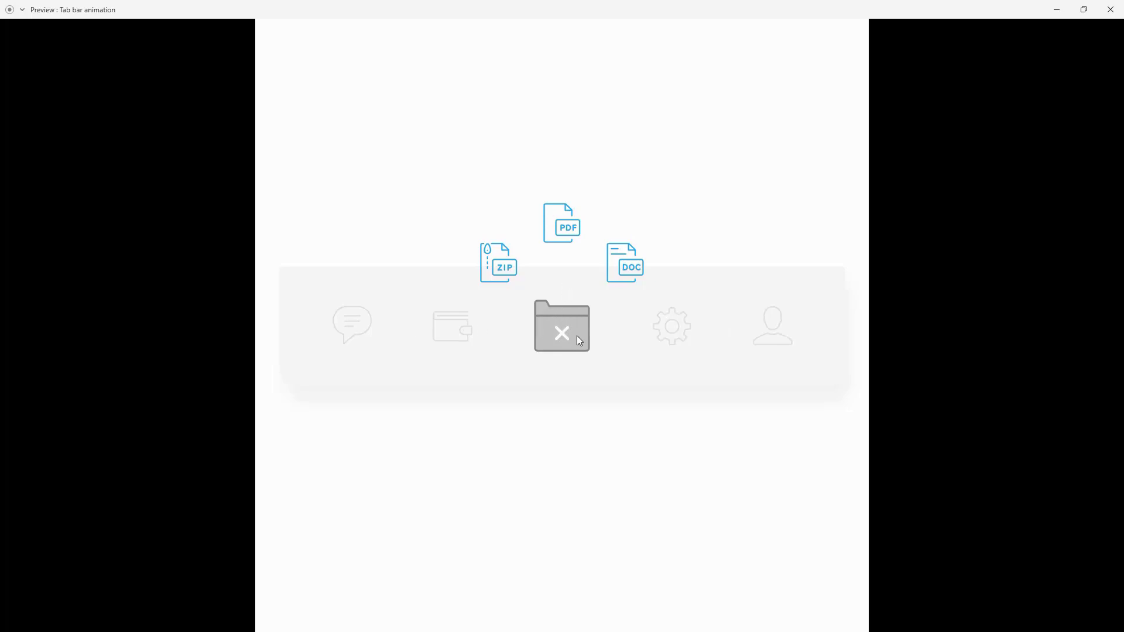
- In Preview, tap the open folder tab twice to fold the ZIP, PDF and DOC icons away
click(556, 333)
click(562, 337)
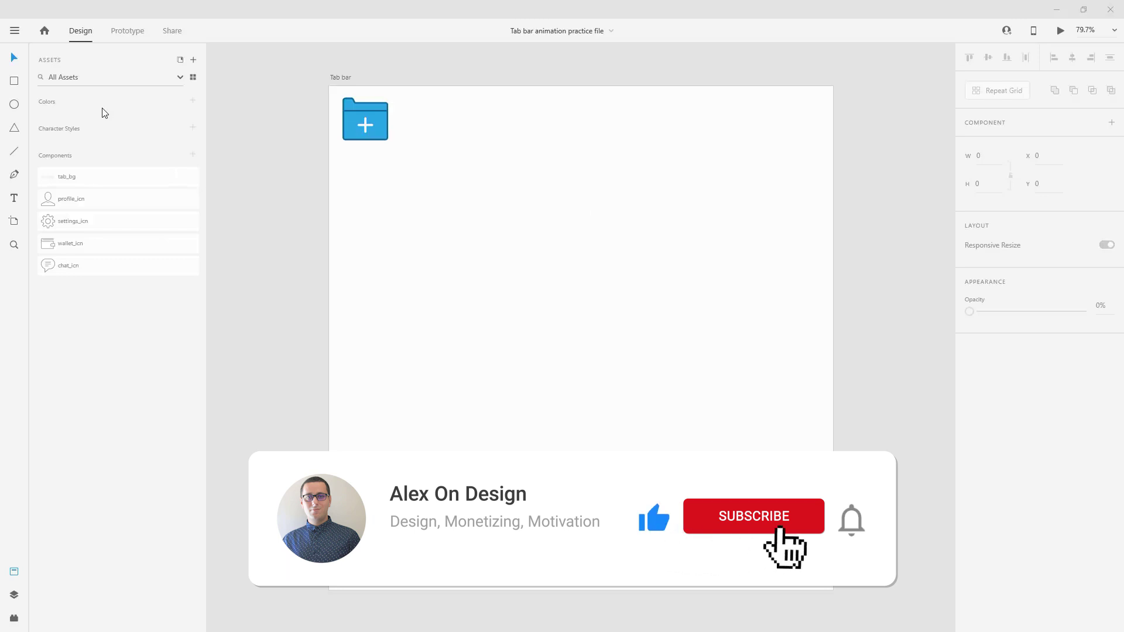
- Place the tab_bg component on the artboard, centred horizontally and vertically
click(68, 176)
drag(303, 175, 475, 261)
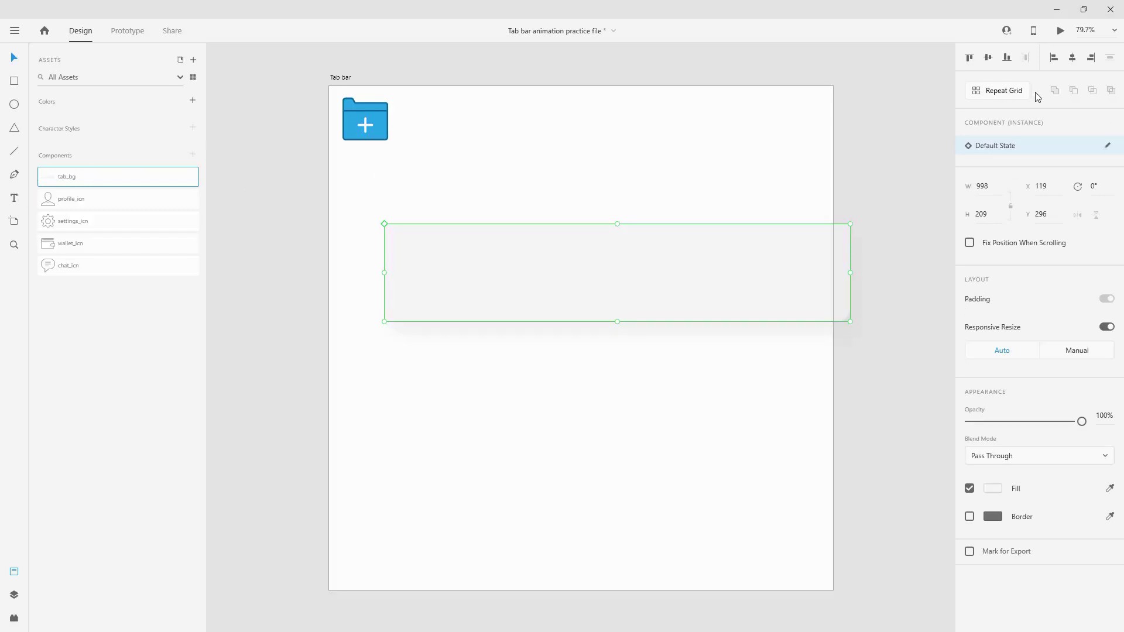
click(1073, 58)
click(988, 57)
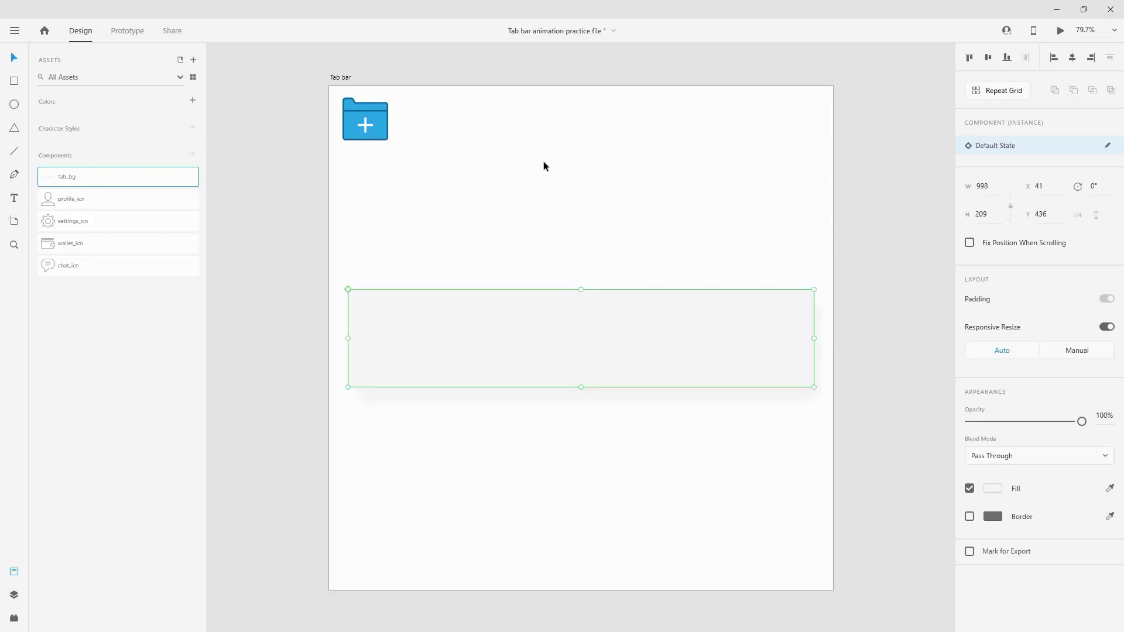
- Centre the folder icon, layer it above tab_bg and move it down into the bar
click(361, 111)
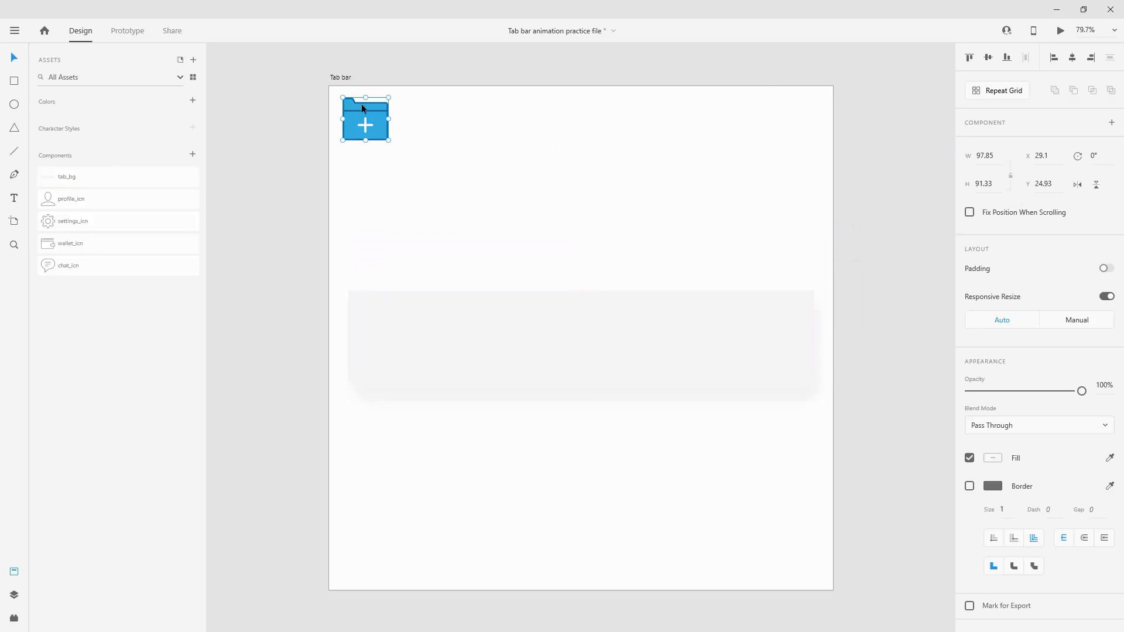
click(14, 595)
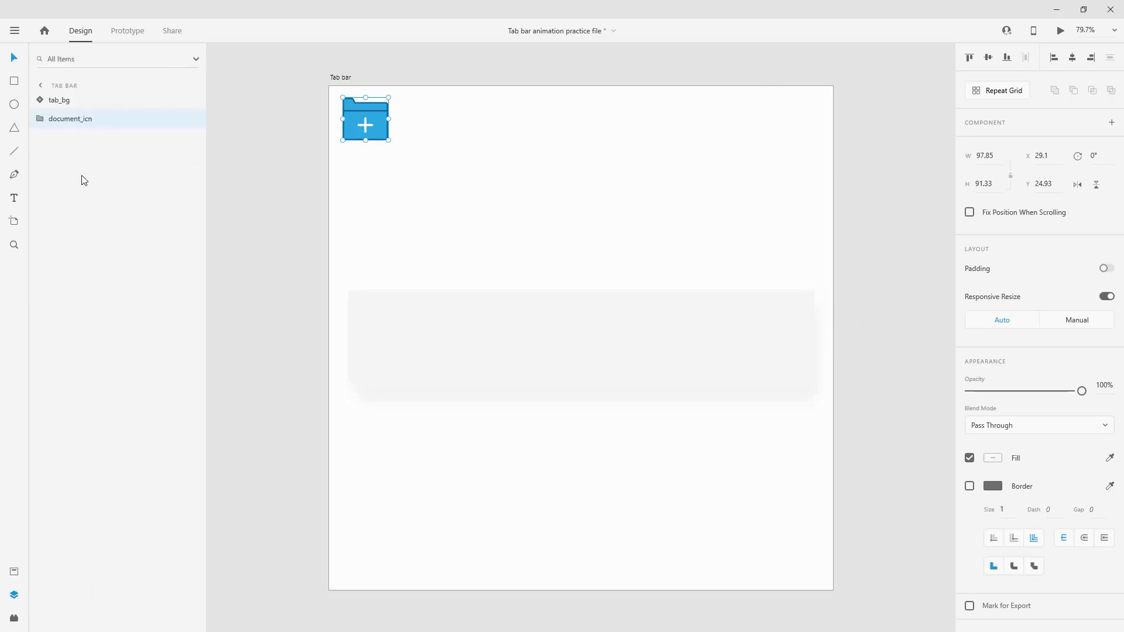
click(1071, 57)
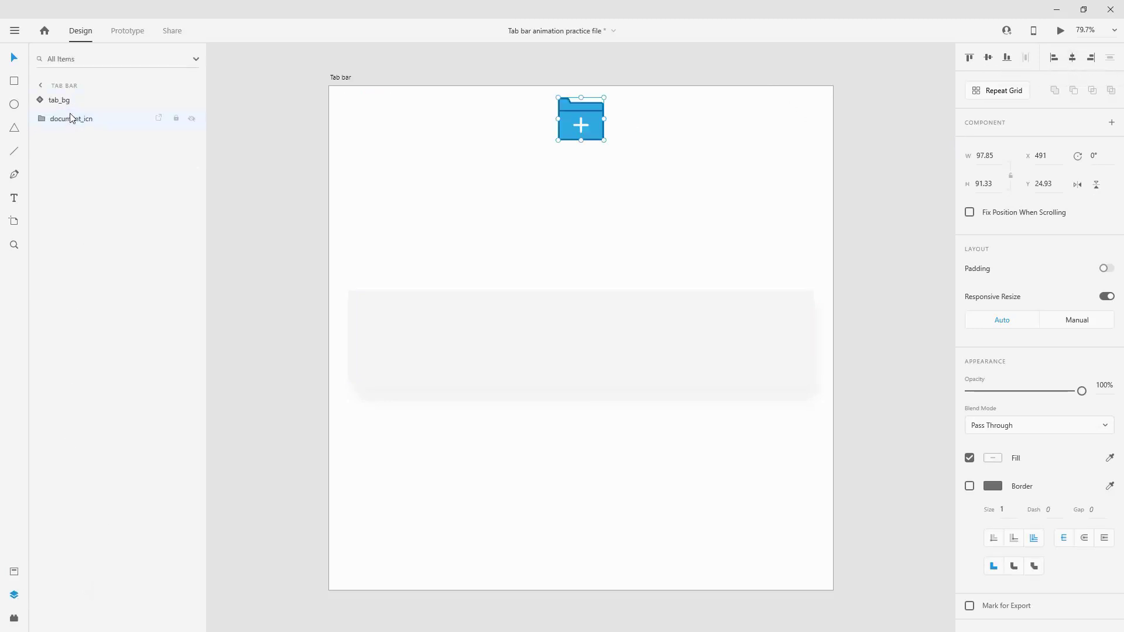
drag(70, 119, 123, 101)
drag(583, 126, 577, 343)
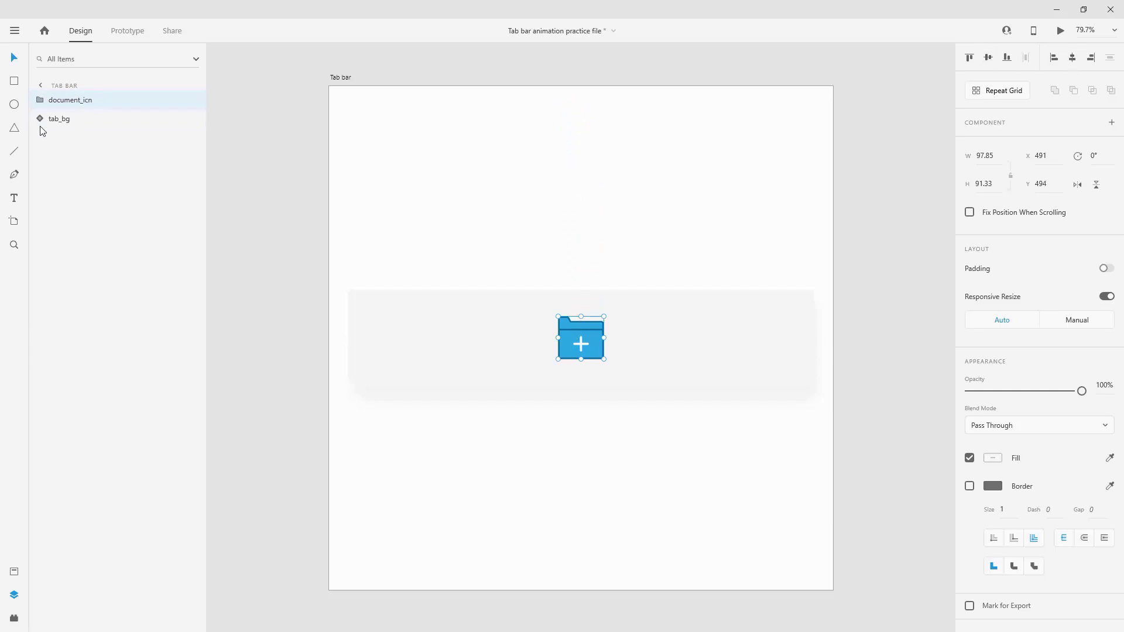
- Add the profile, settings, wallet and chat icons from Assets onto the artboard
click(14, 572)
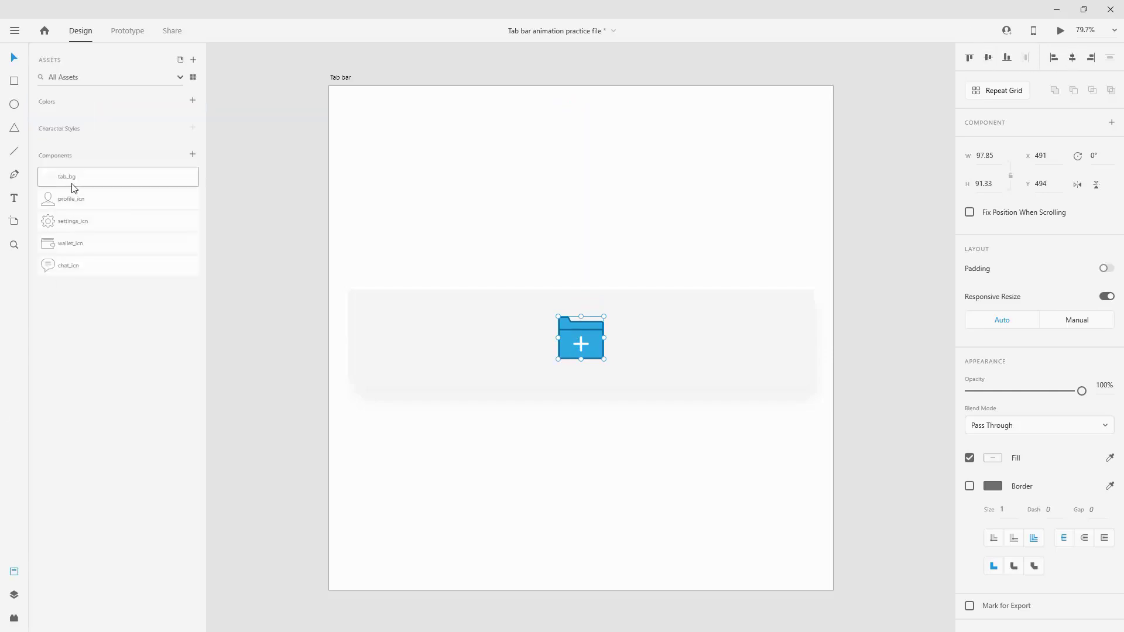
drag(75, 202, 793, 260)
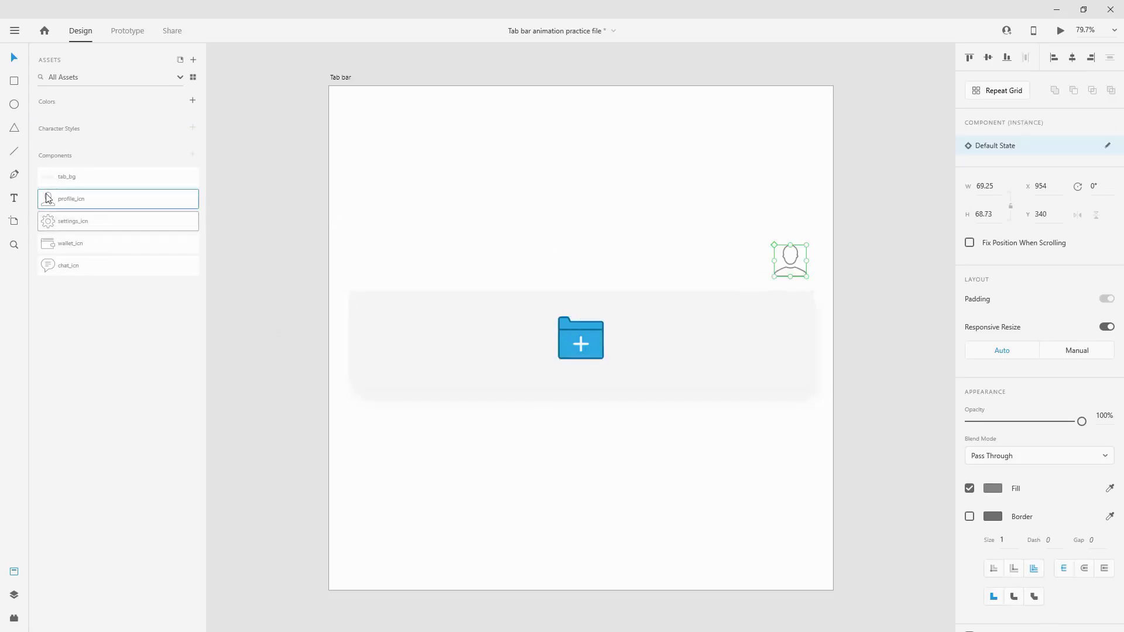
drag(61, 221, 708, 268)
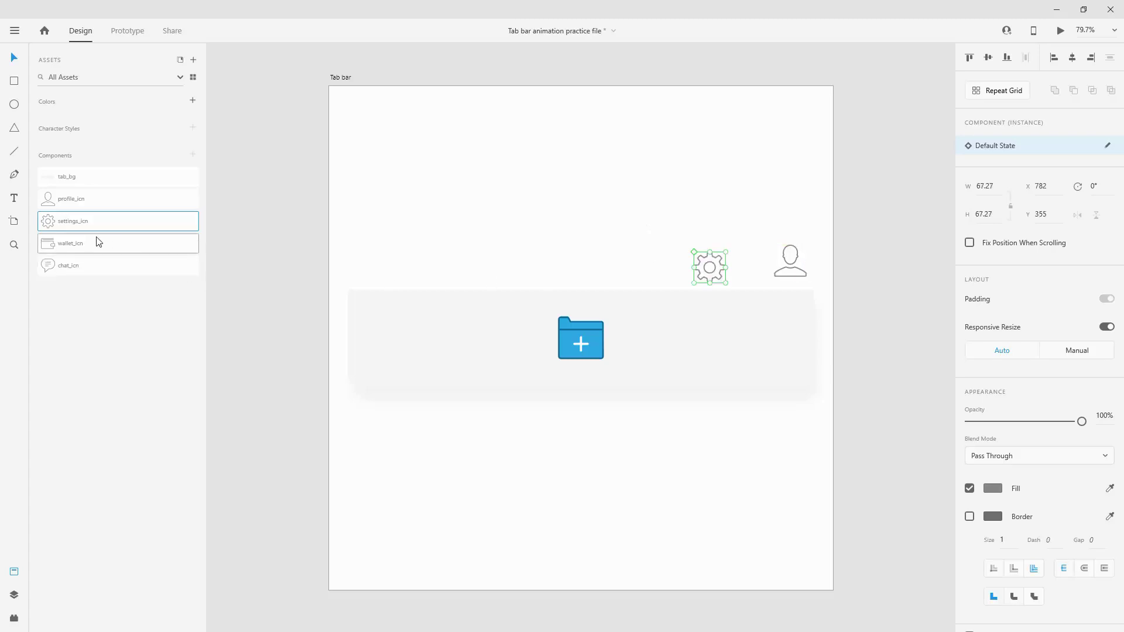
drag(100, 243, 508, 257)
drag(108, 261, 404, 251)
- Align the four icons middle and nudge them down to the folder's height
drag(341, 199, 782, 257)
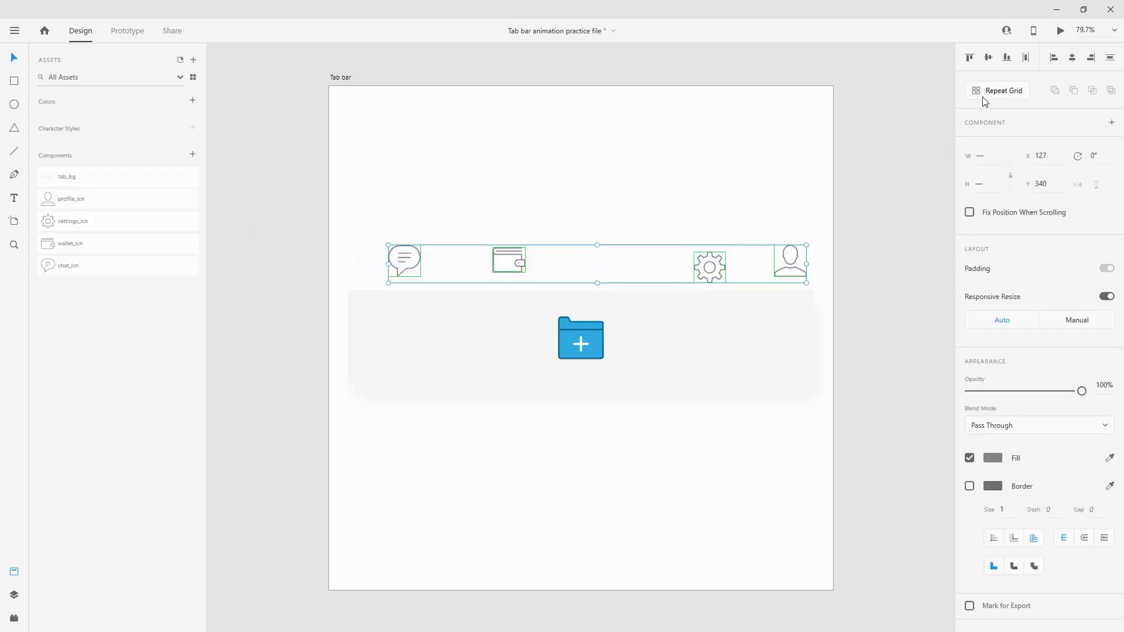
click(987, 56)
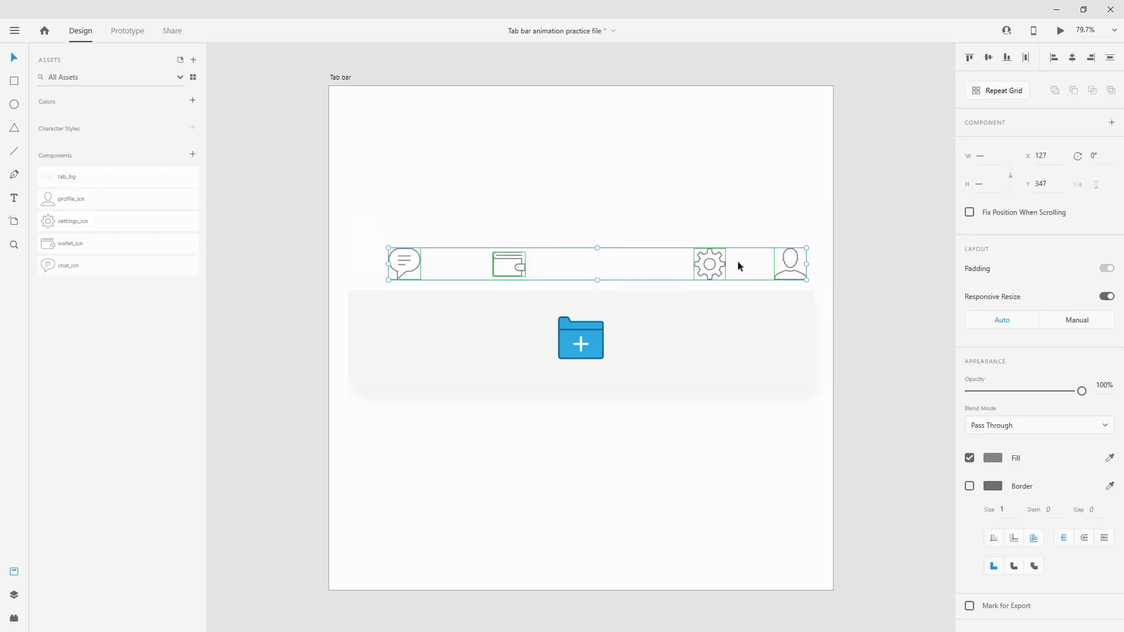
shift+click(718, 298)
click(724, 243)
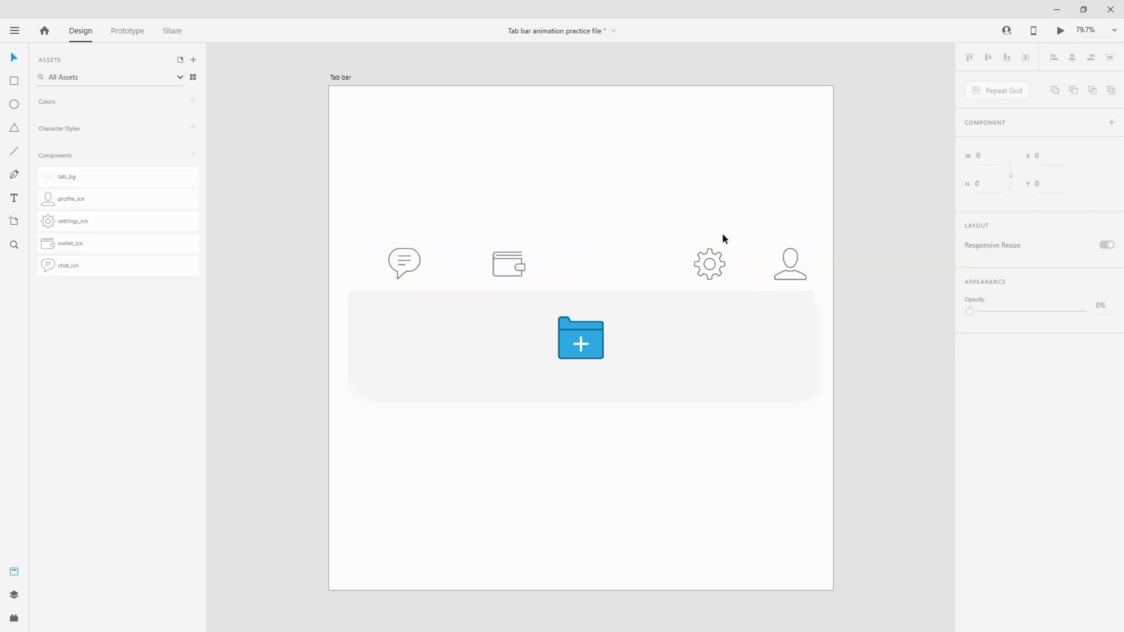
drag(371, 224, 802, 276)
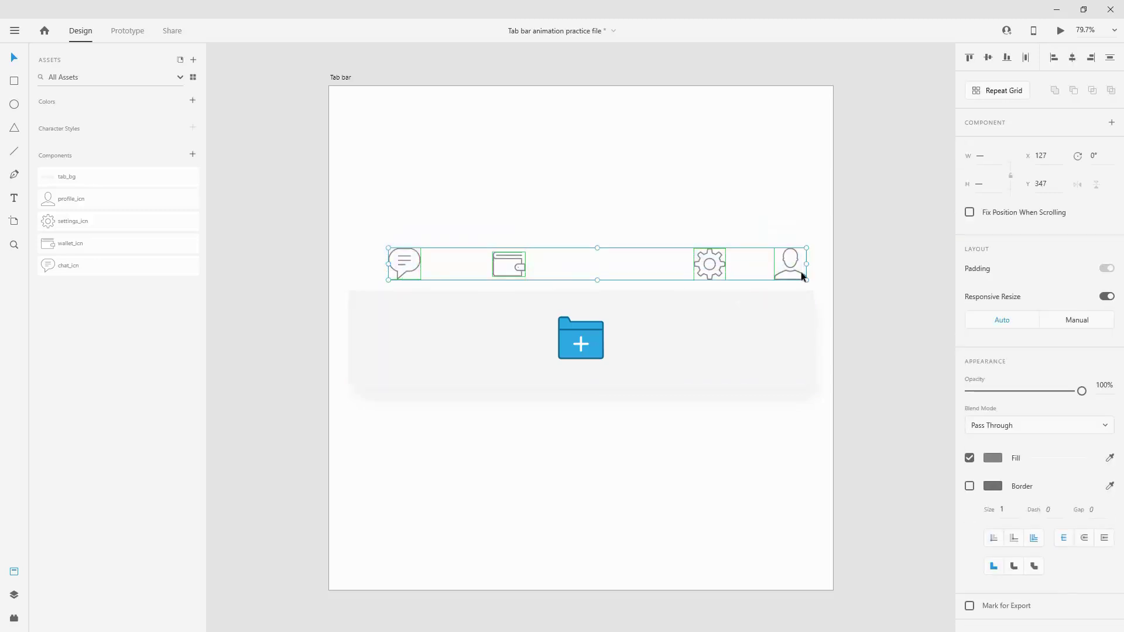
key(shift+Down)
key(shift+Down)
key(shift+Down)
key(shift+Down)
key(shift+Down)
key(shift+Down)
key(shift+Down)
key(shift+Down)
key(shift+Down)
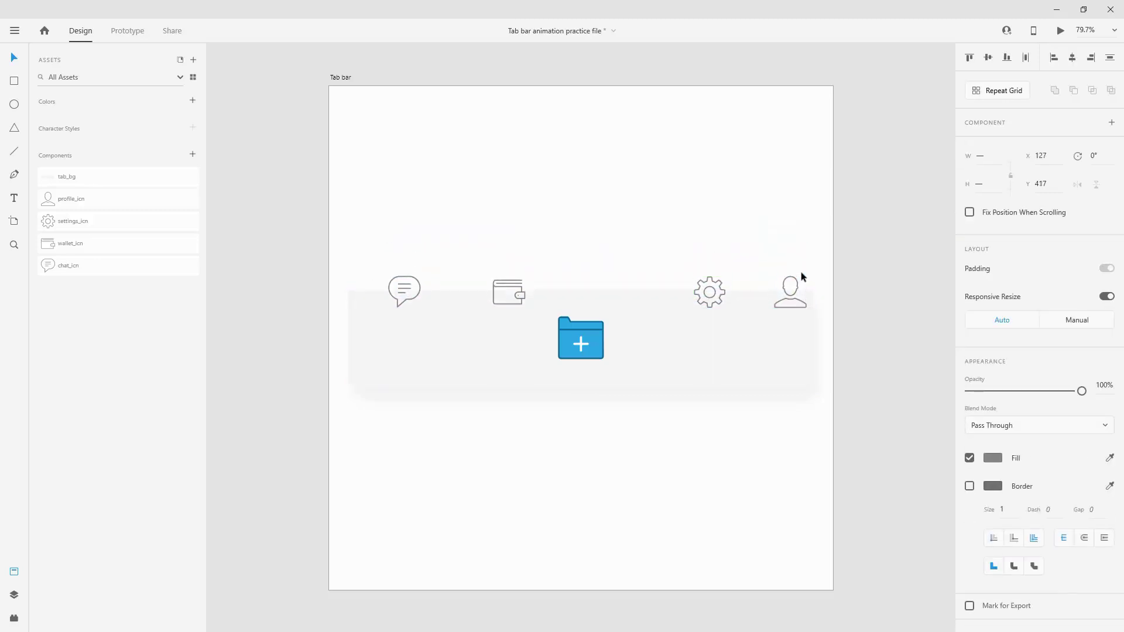
key(shift+Down)
key(shift+Down)
key(shift+Down)
key(shift+Down)
key(shift+Down)
key(shift+Down)
key(shift+Down)
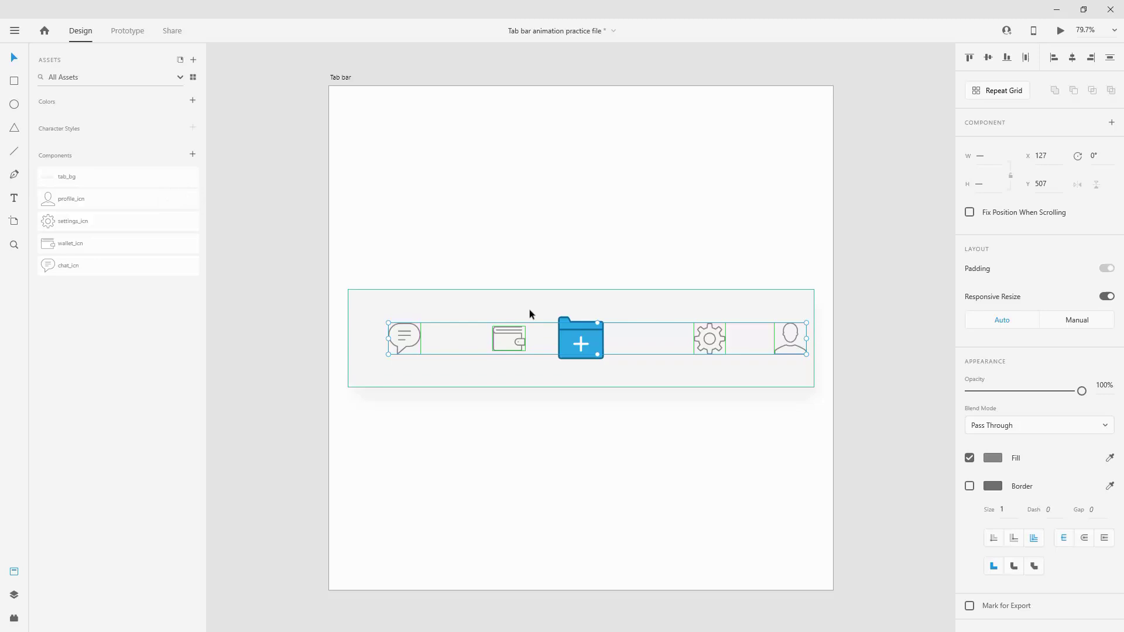
- Select all six tab bar layers and align them vertically to the middle
click(17, 594)
click(60, 100)
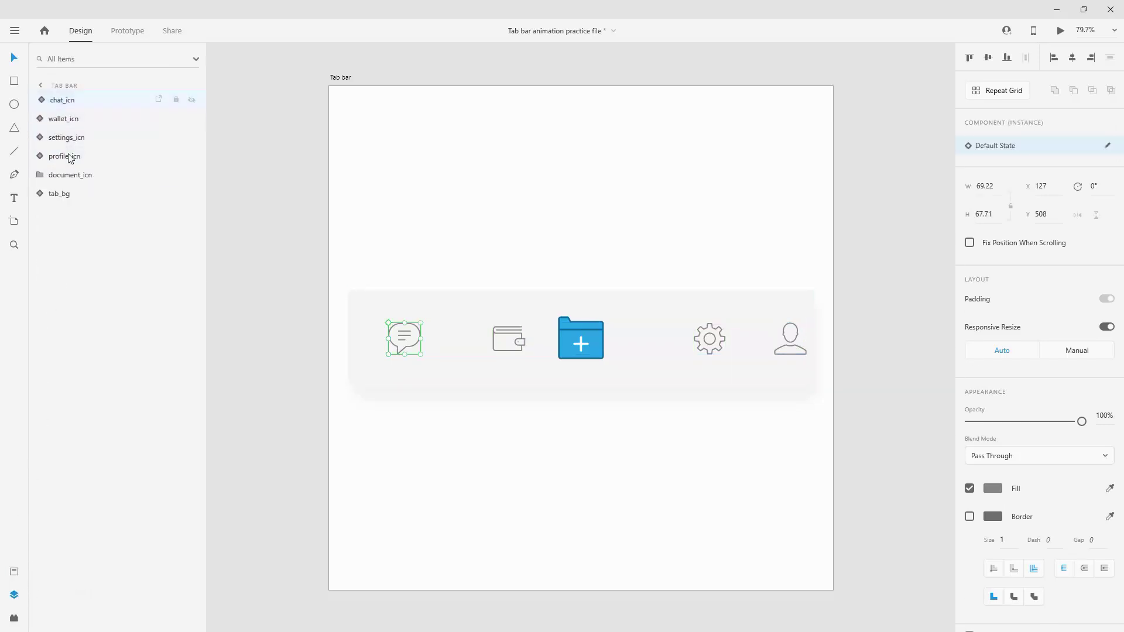
click(66, 195)
shift+click(65, 194)
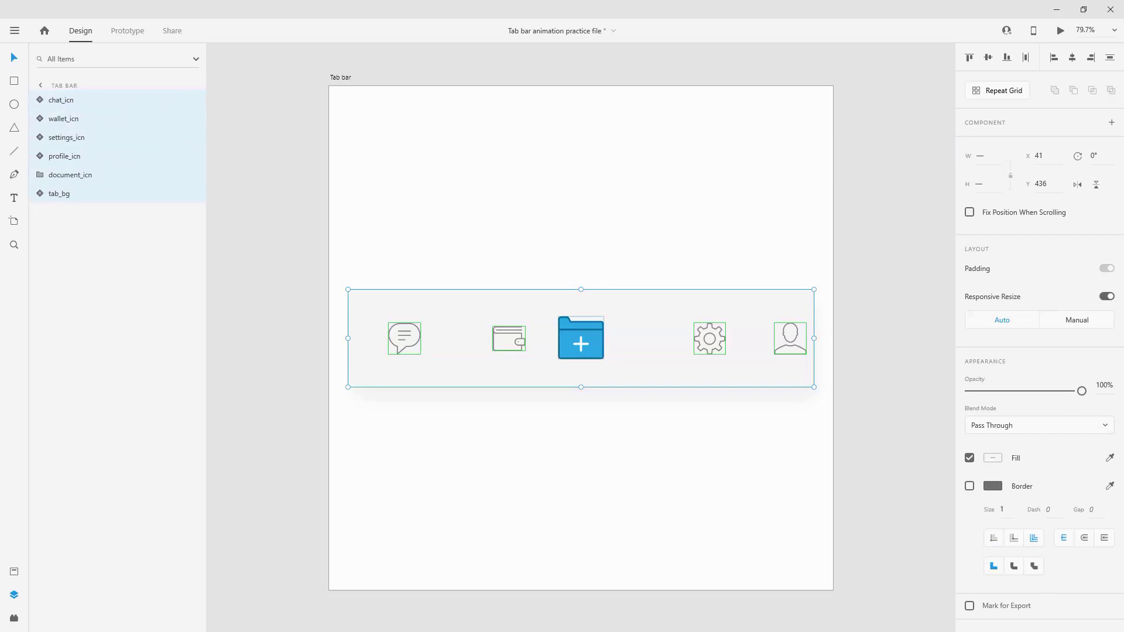
click(988, 58)
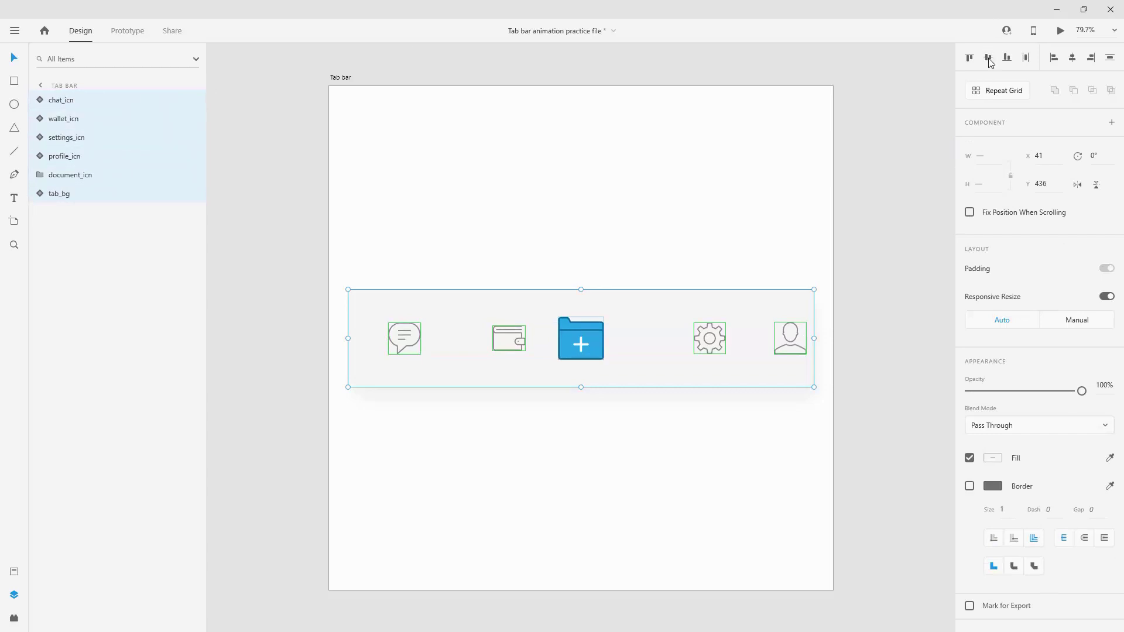
click(508, 213)
- Move the wallet icon beside the folder and adjust the chat icon for even spacing
scroll(420, 346, up, 5)
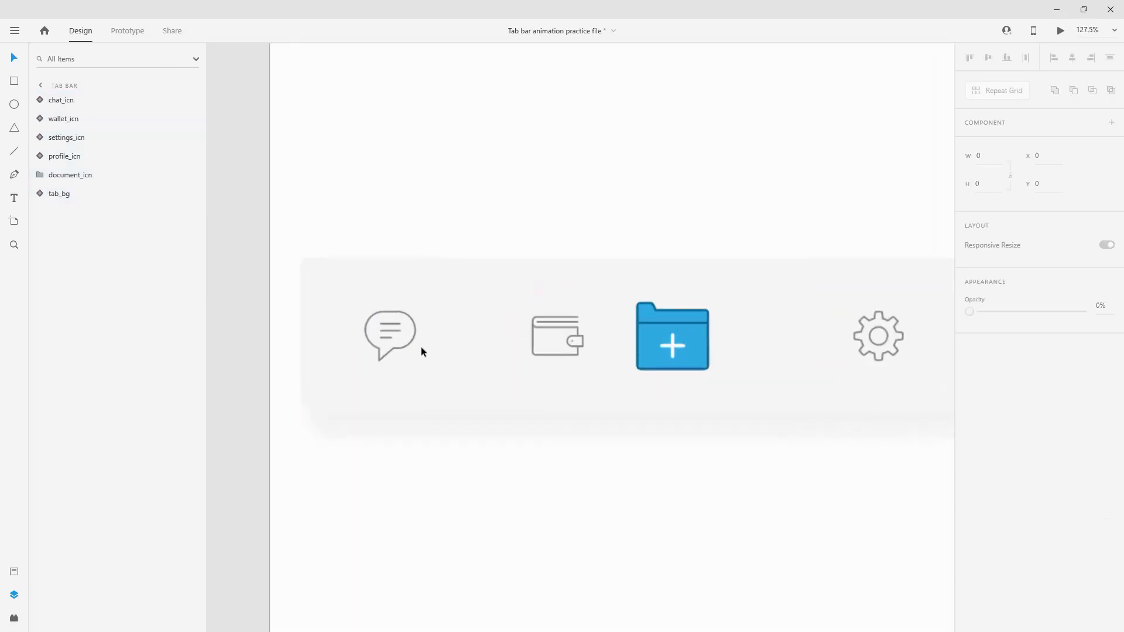
click(634, 335)
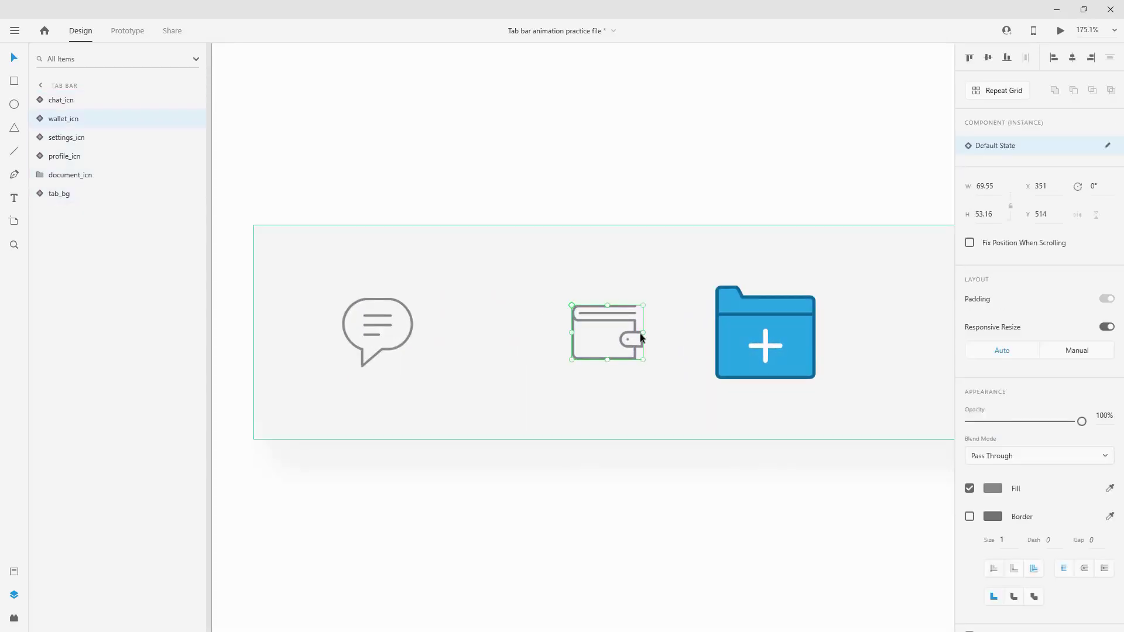
drag(635, 335, 707, 322)
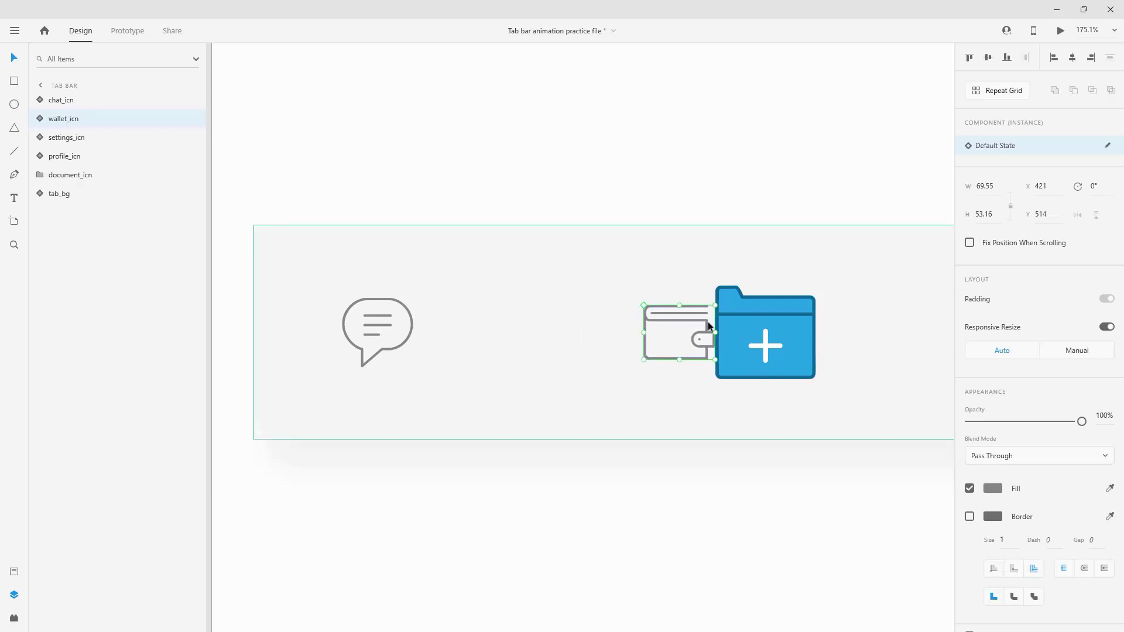
key(shift+Left)
key(shift+Left)
key(shift+Left)
key(shift+Left)
key(shift+Left)
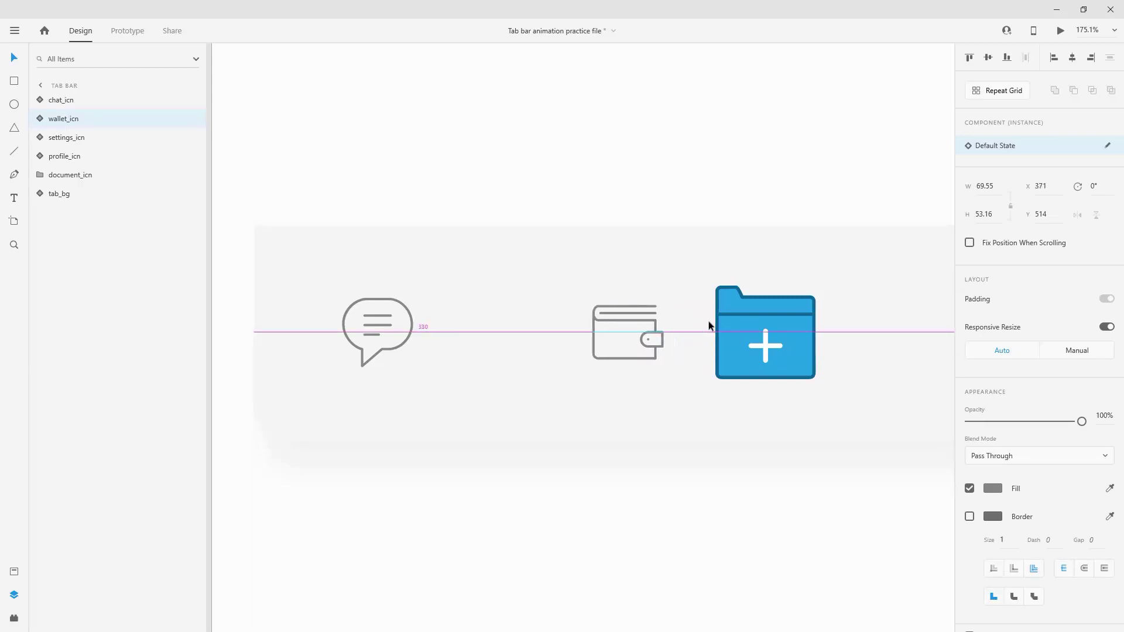
key(shift+Left)
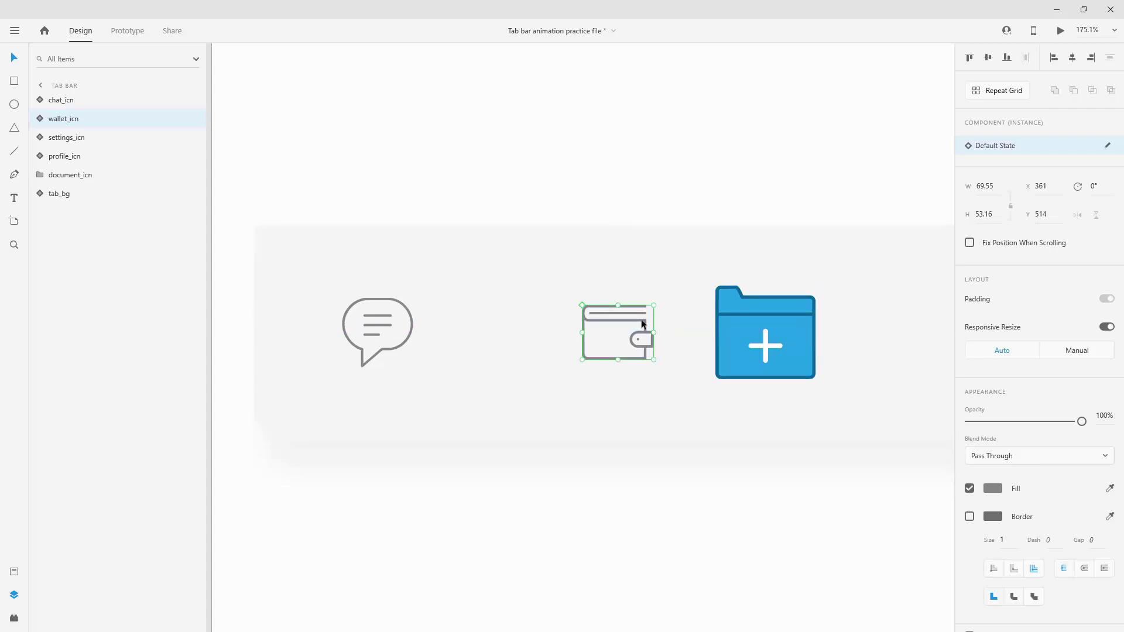
drag(637, 323, 596, 321)
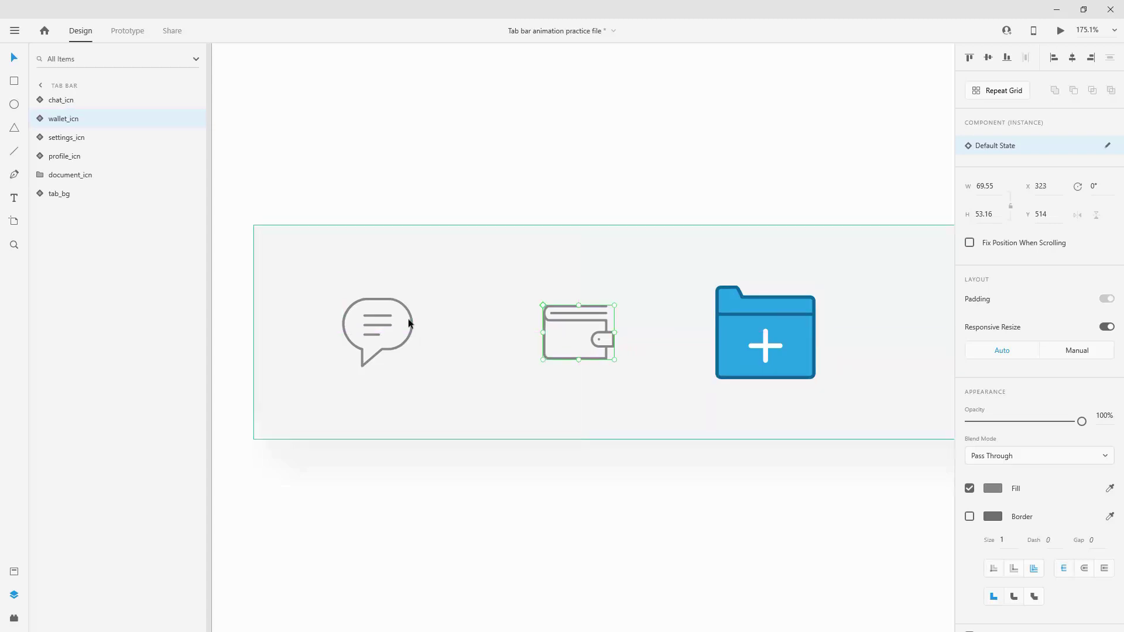
drag(408, 323, 440, 324)
- Move the settings and profile icons left to equal 98.1 gaps from the folder
scroll(410, 322, down, 5)
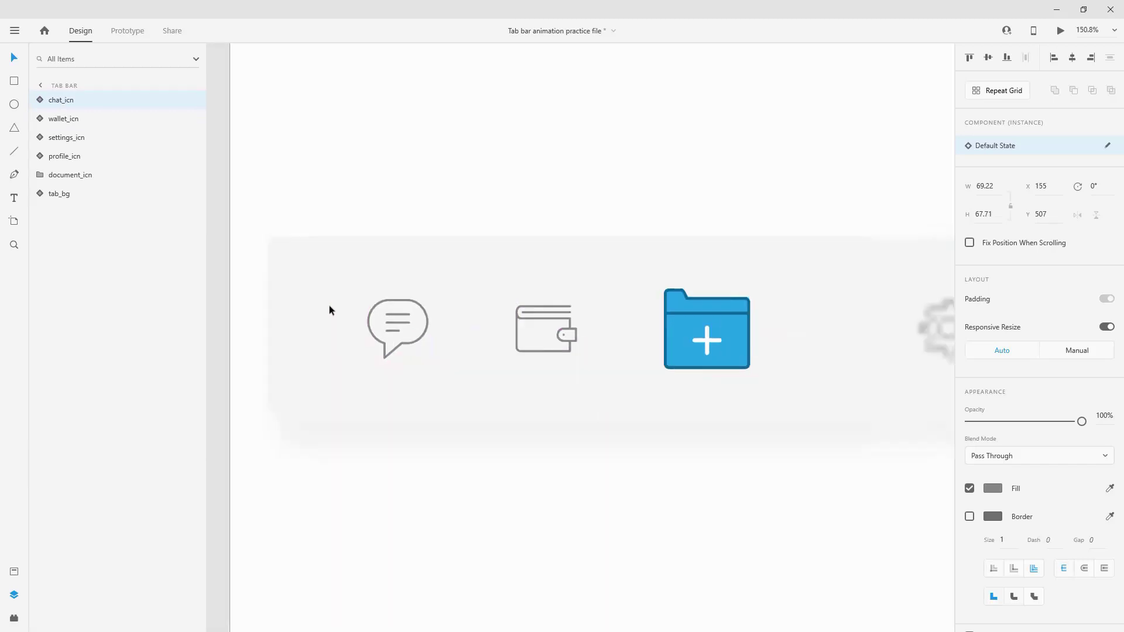
scroll(721, 311, up, 2)
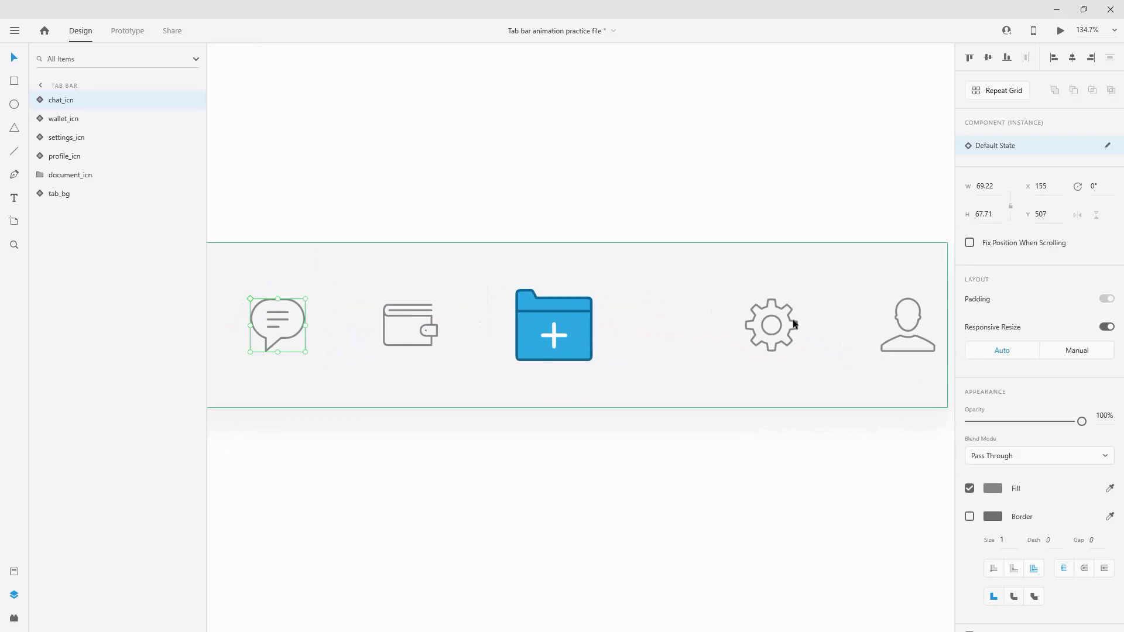
drag(792, 324, 717, 324)
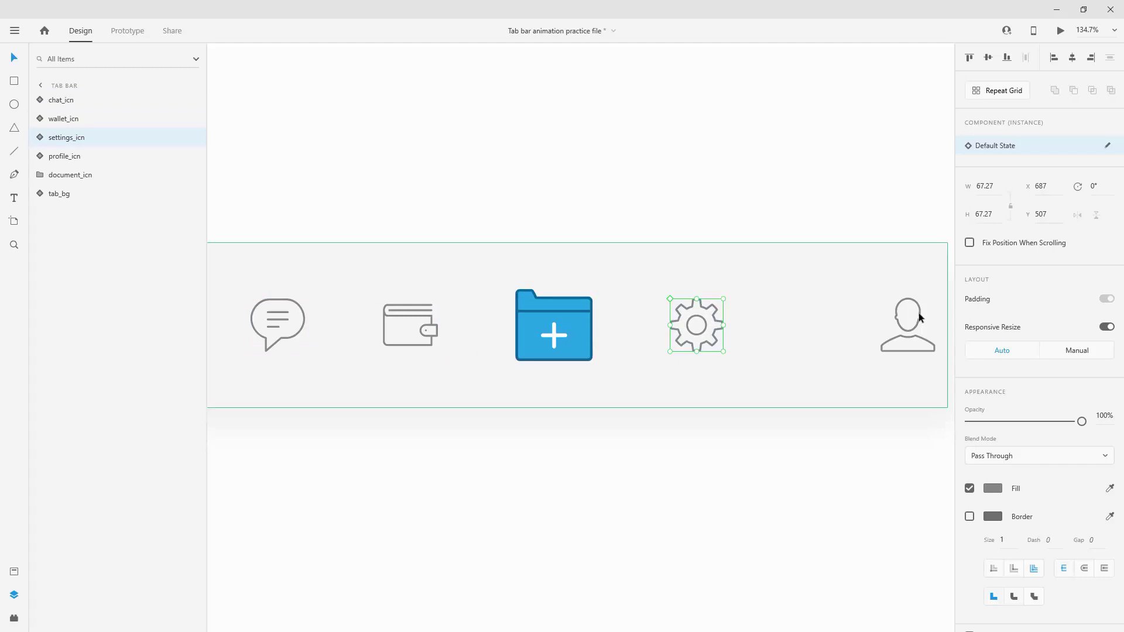
click(918, 317)
click(918, 317)
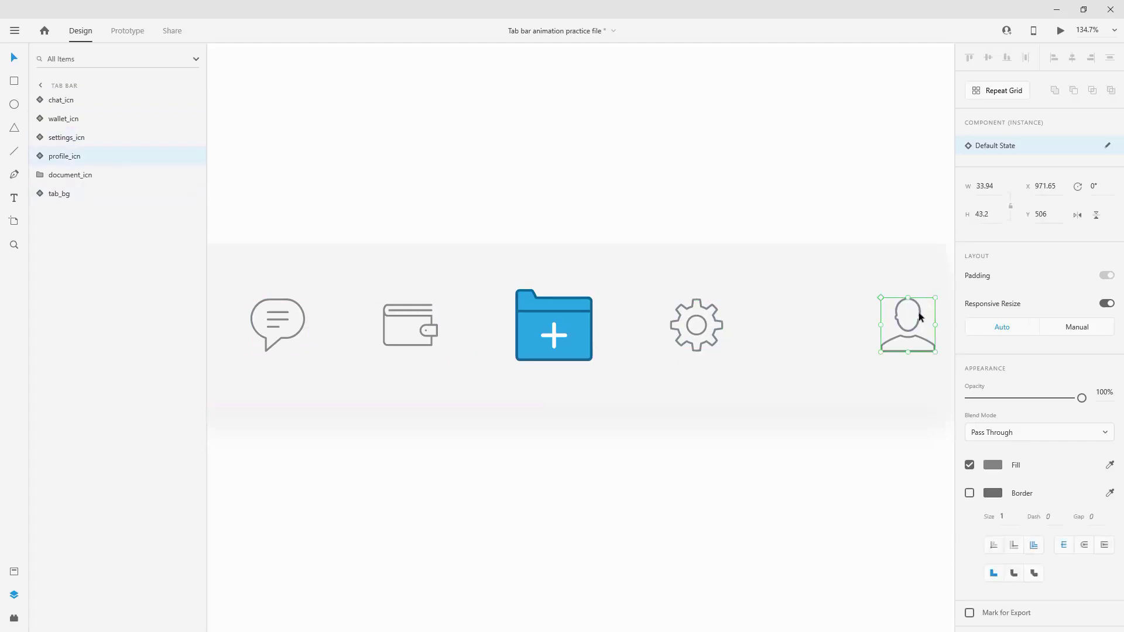
double_click(918, 317)
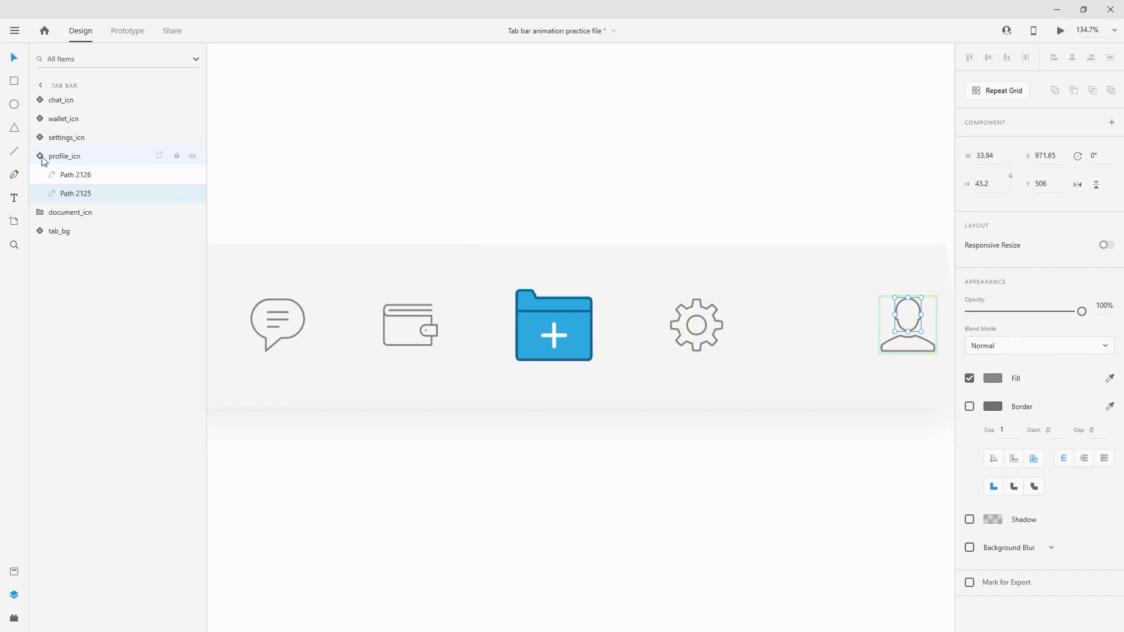
click(42, 158)
double_click(913, 339)
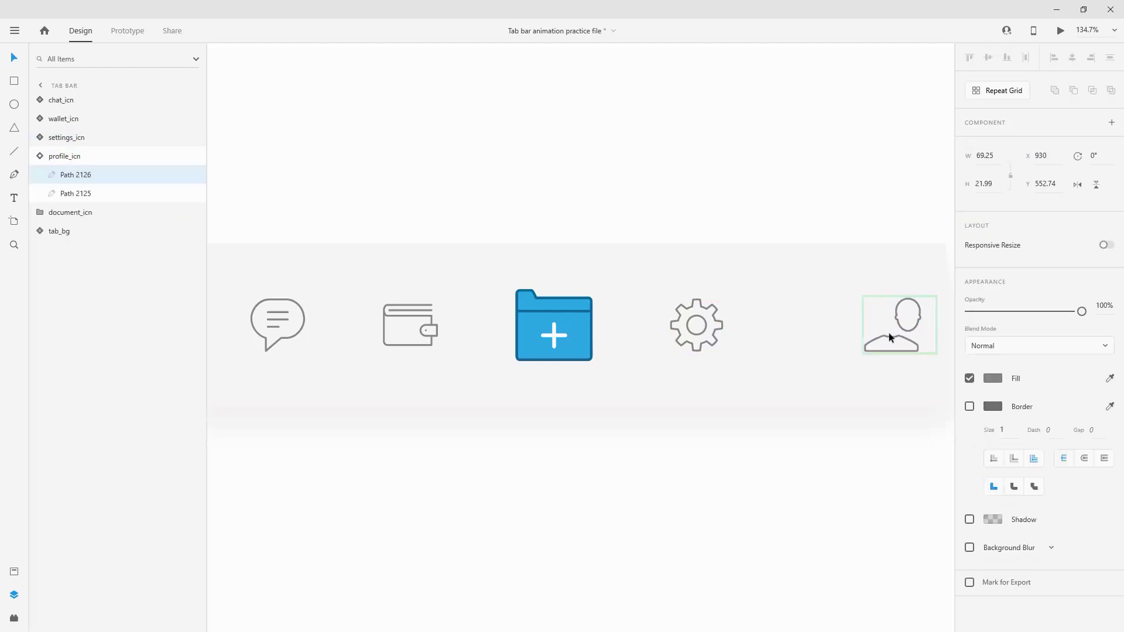
click(36, 155)
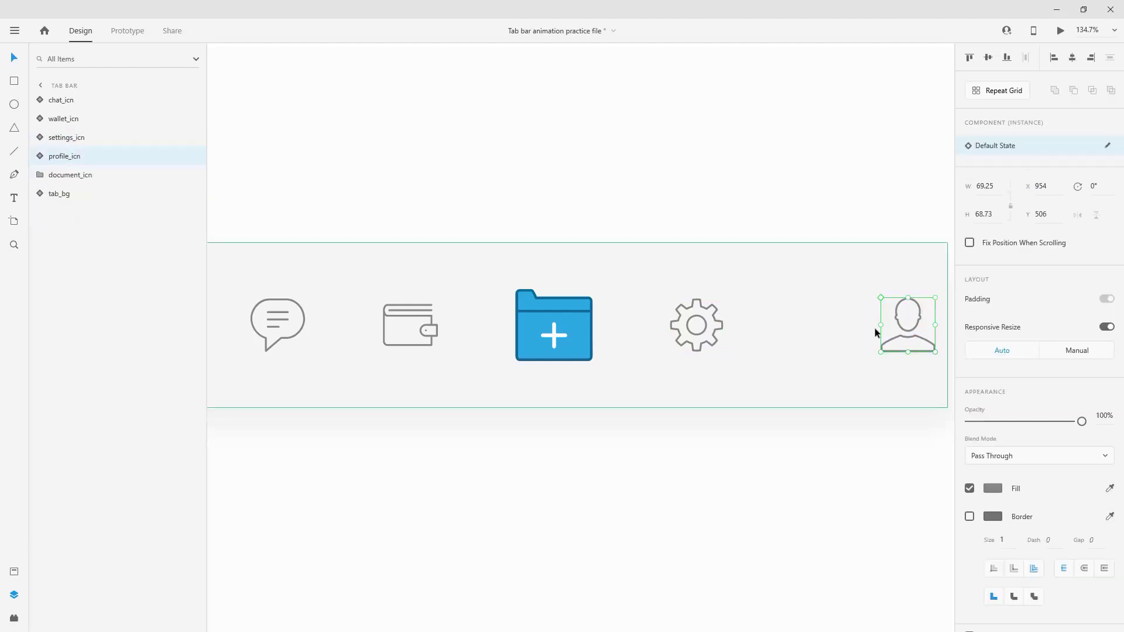
drag(919, 327, 837, 321)
scroll(643, 355, down, 5)
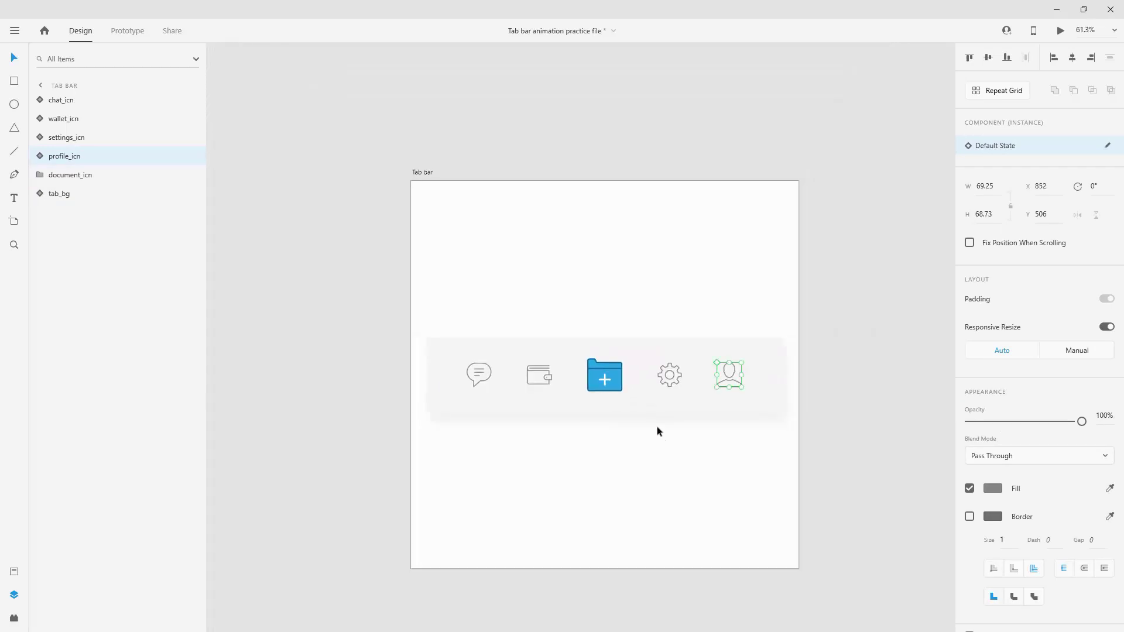
- Make the blue folder icon a component with Ctrl+K and expand its layers
click(613, 377)
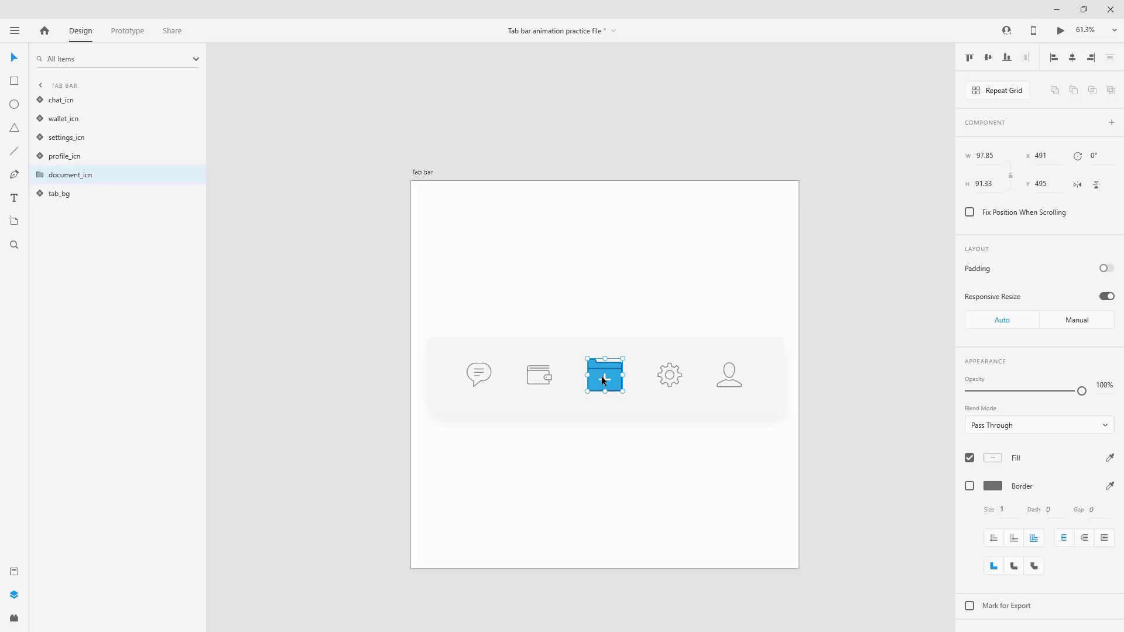
key(ctrl+k)
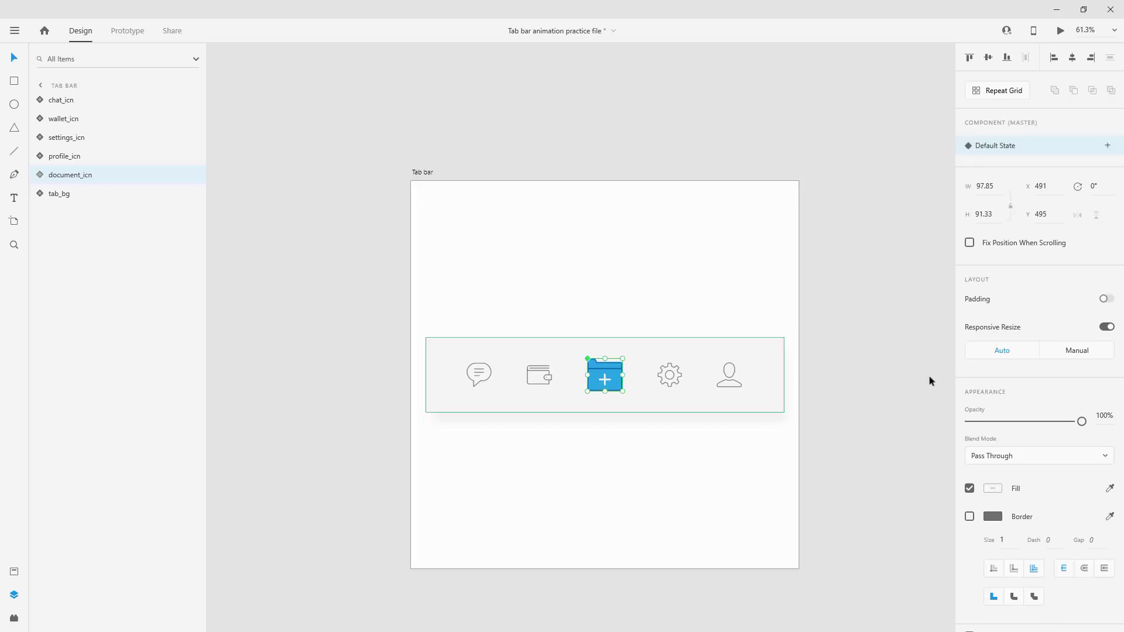
click(40, 175)
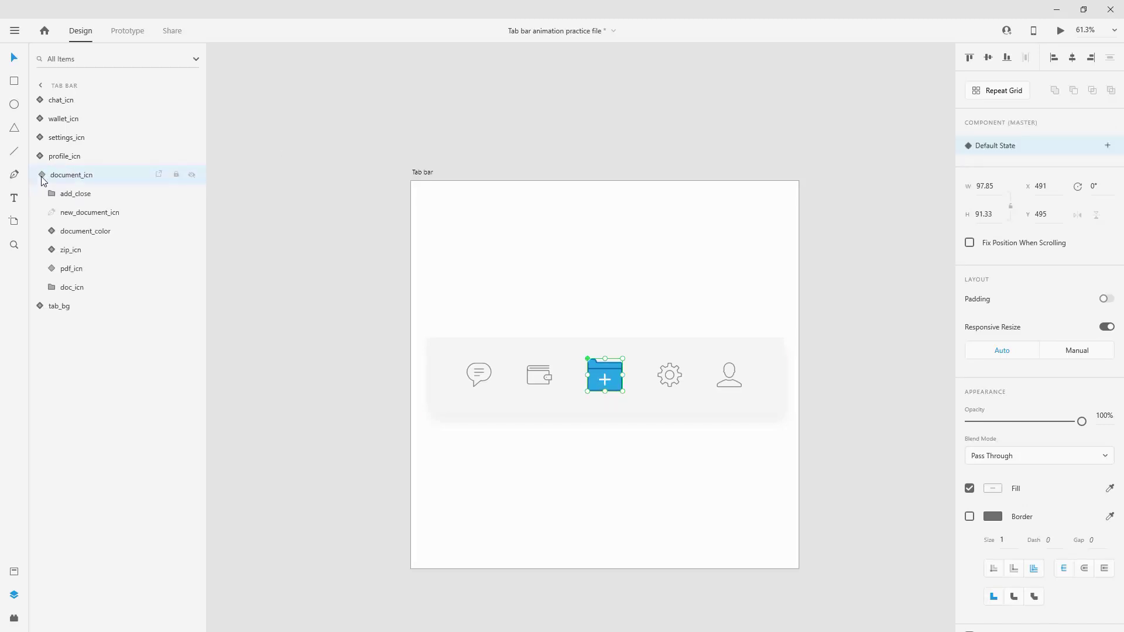
key(ctrl+3)
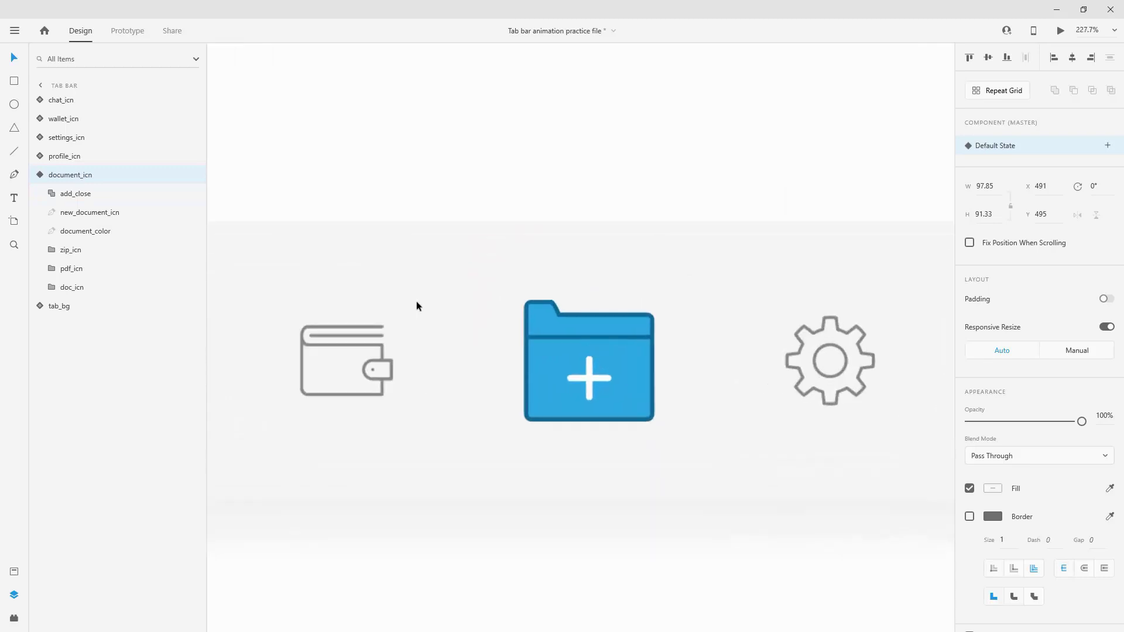
- Inspect the add_close, new_document_icn and document_color layers, toggling the outline's visibility
click(80, 195)
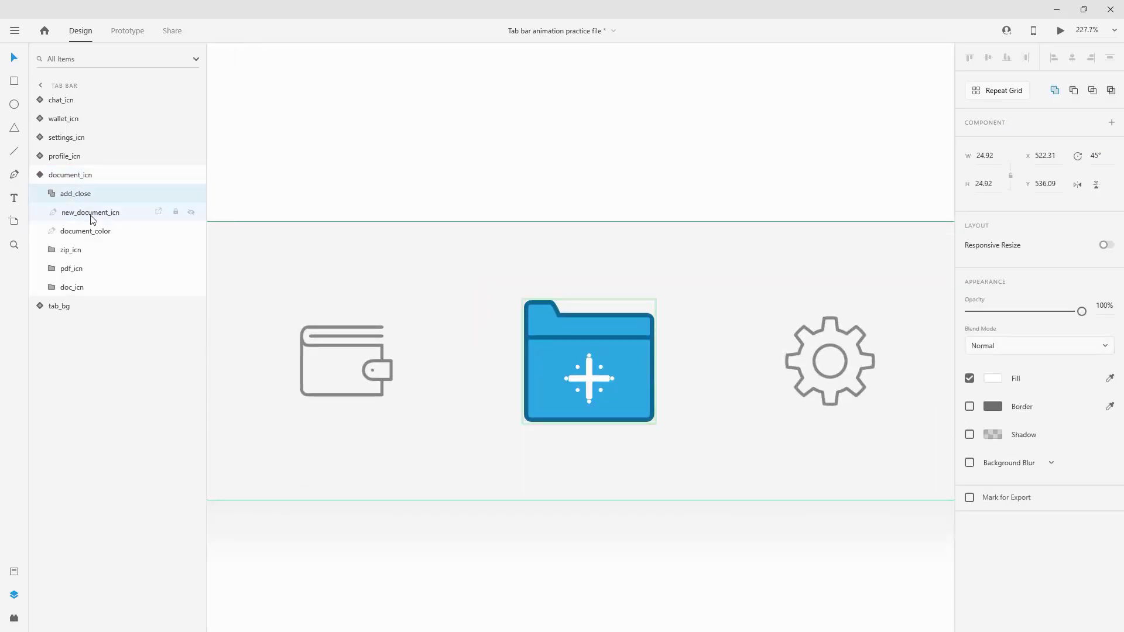
click(92, 214)
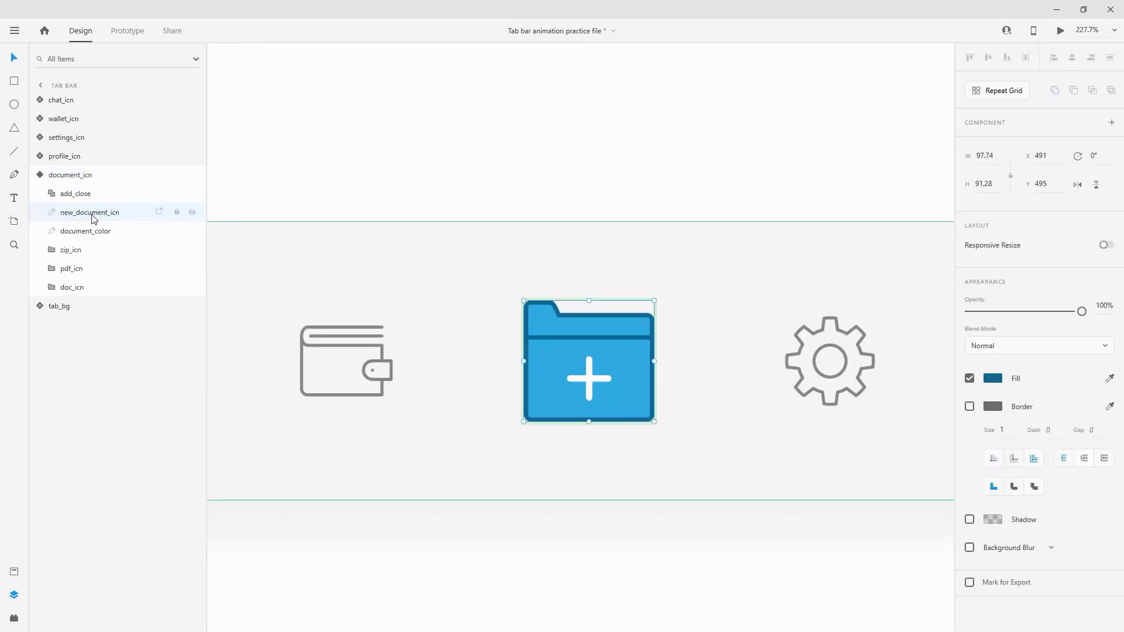
click(193, 213)
click(193, 213)
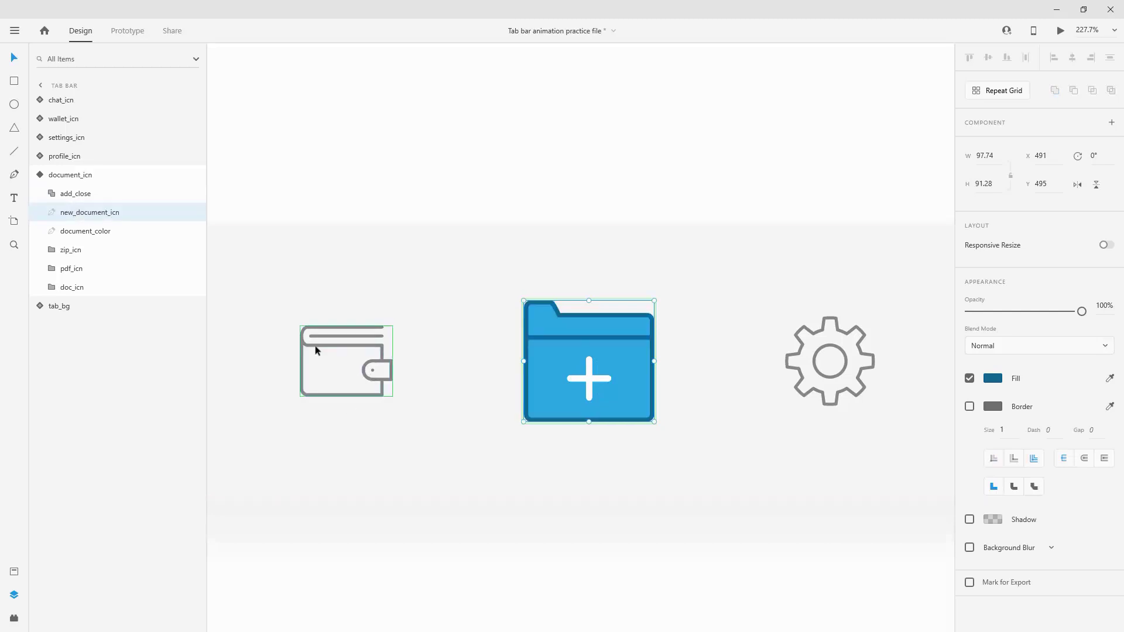
click(92, 232)
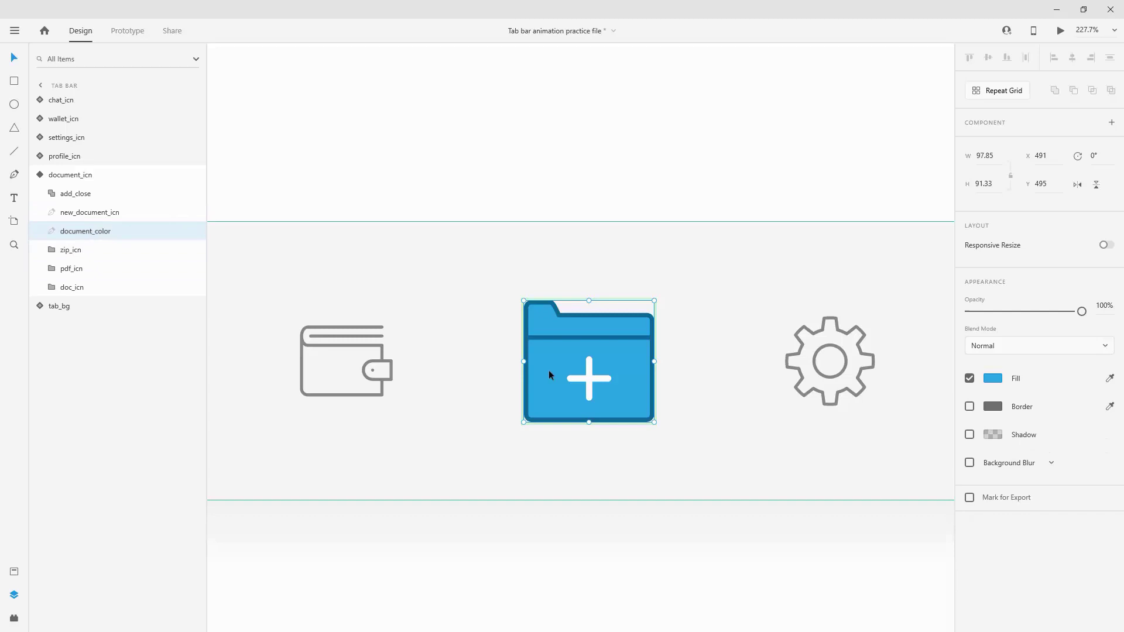
click(193, 212)
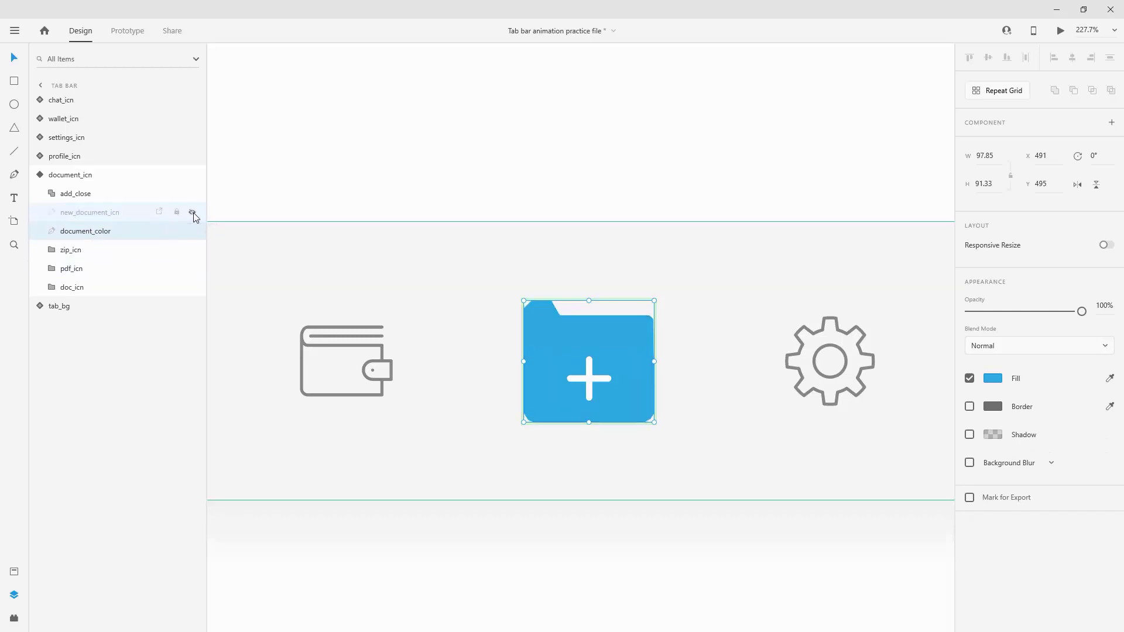
click(193, 213)
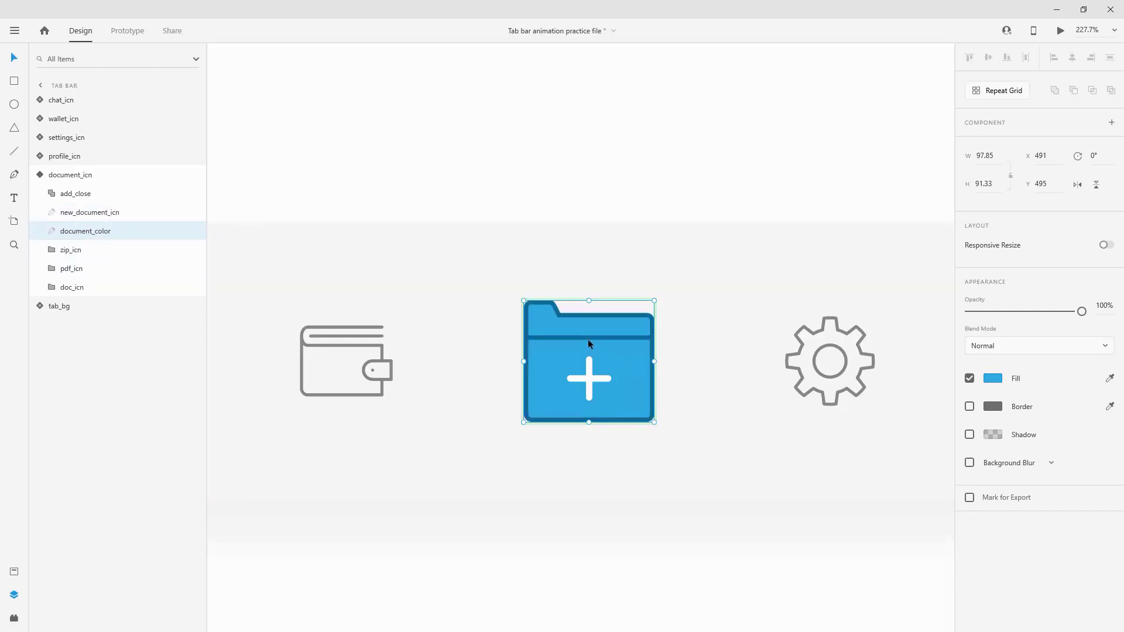
- Check the hidden zip_icn, pdf_icn and doc_icn layers, then reselect the whole component
click(81, 251)
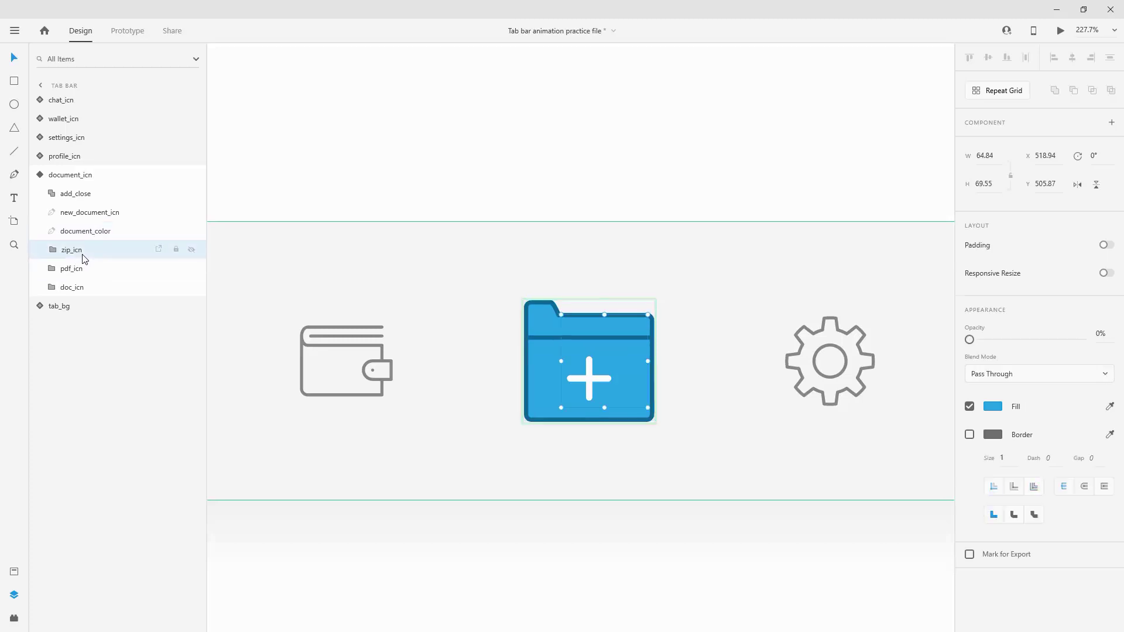
click(81, 268)
click(83, 288)
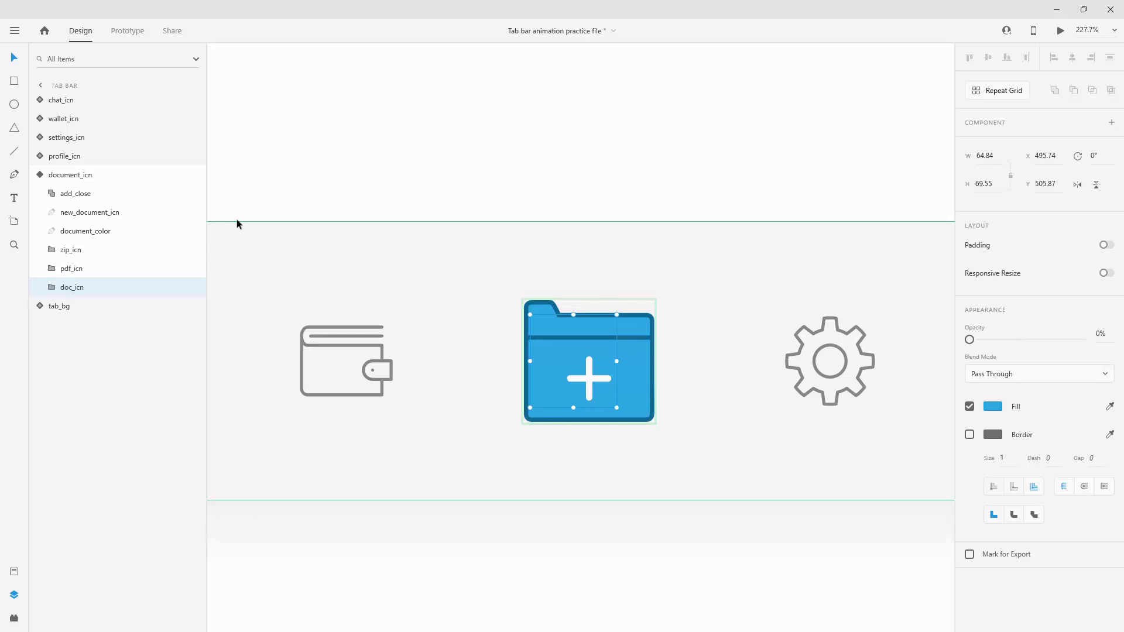
click(43, 177)
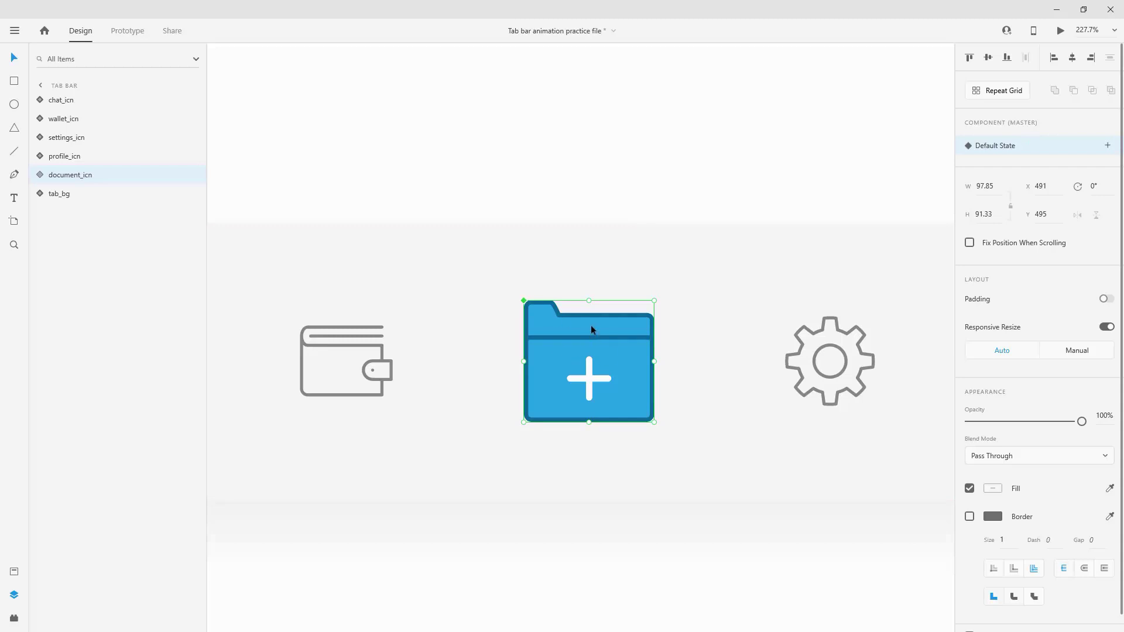
- Add a component state named 'hover' to the folder icon and reselect the component
click(1107, 147)
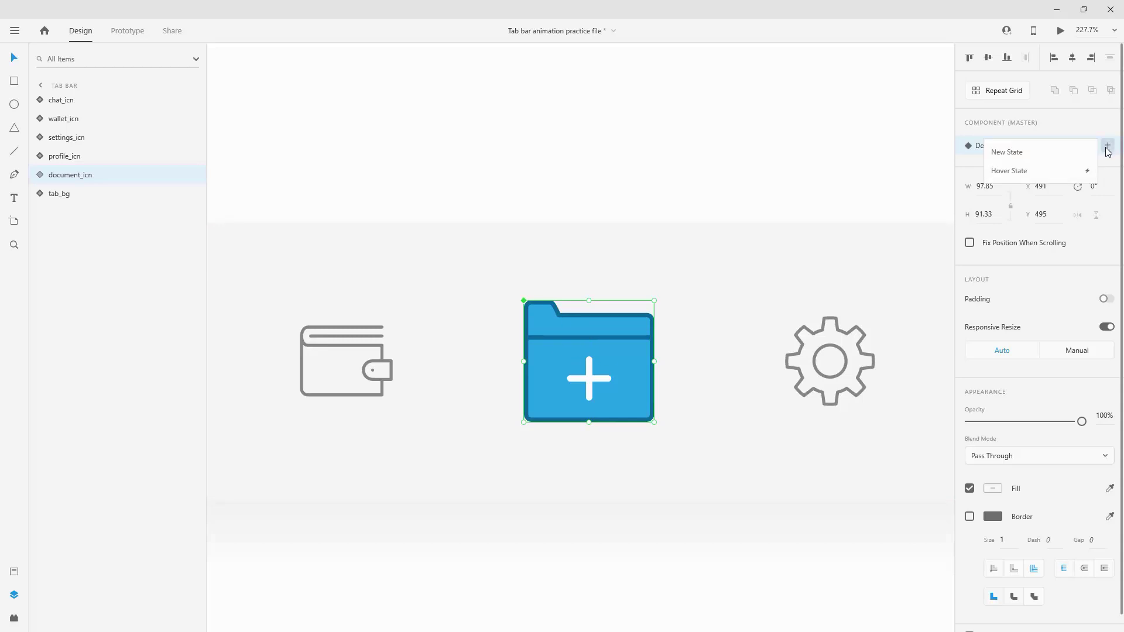
click(1033, 171)
text(h)
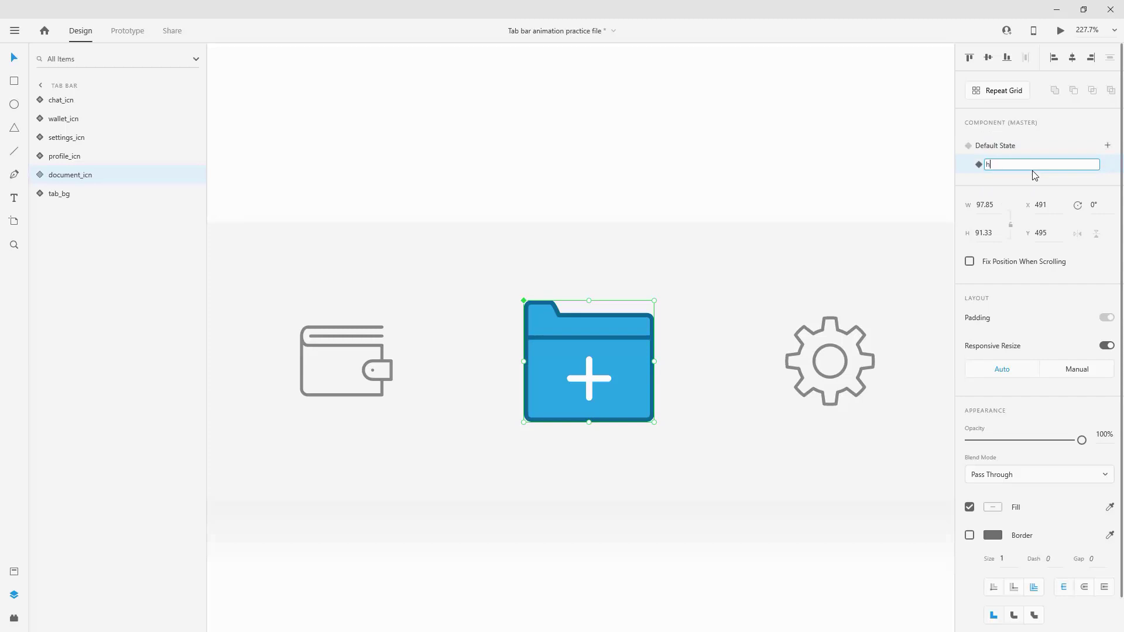
text(over)
key(Return)
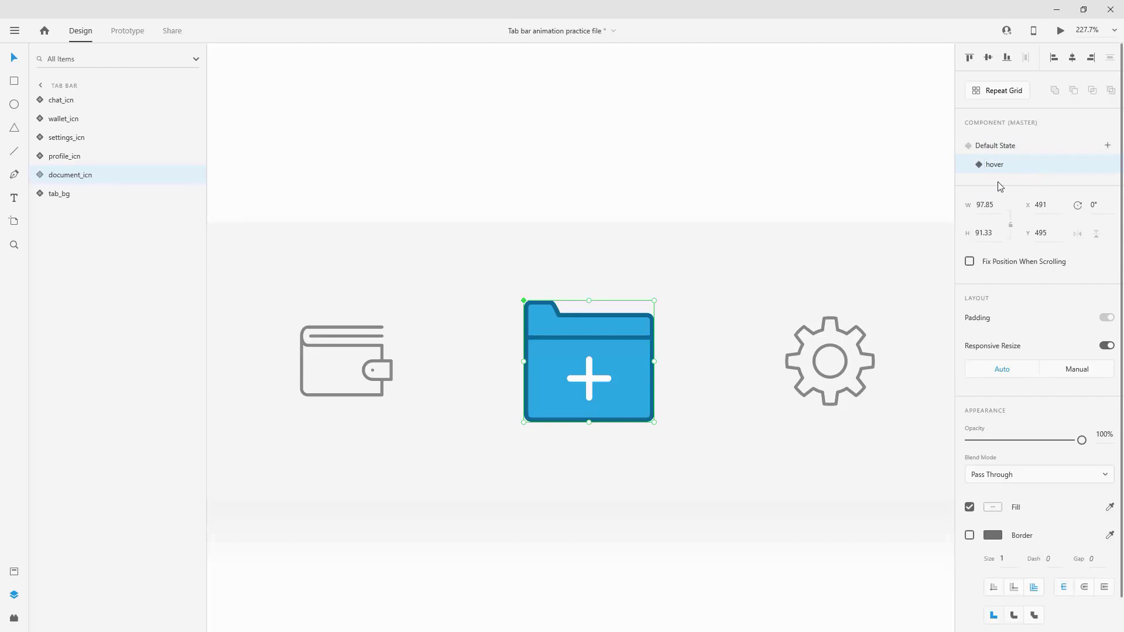
click(38, 174)
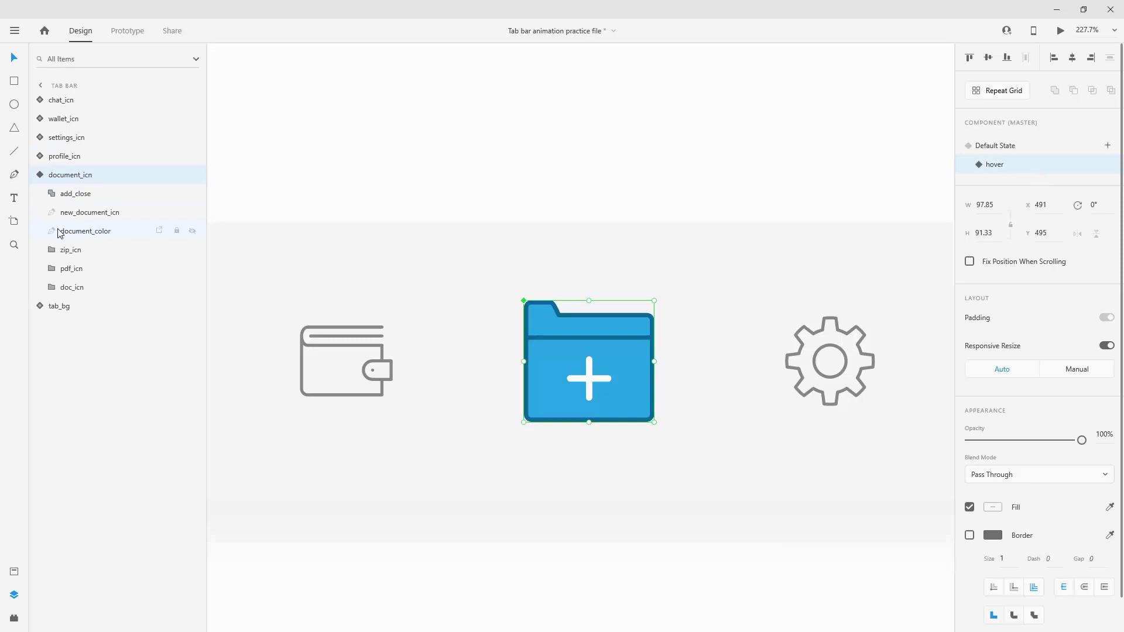
click(80, 232)
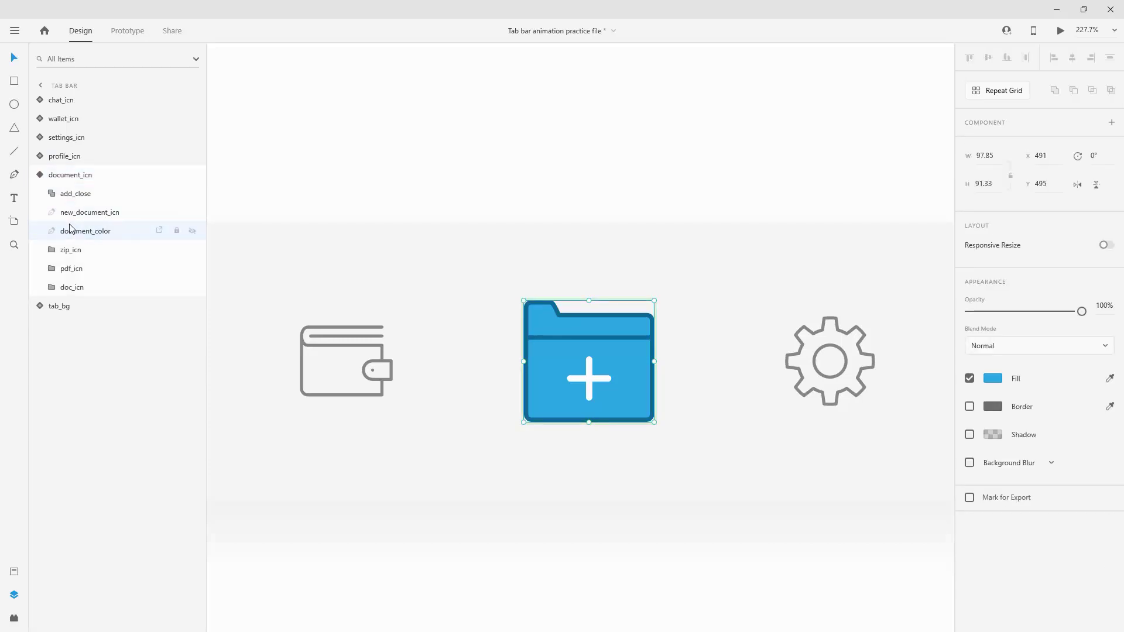
click(69, 175)
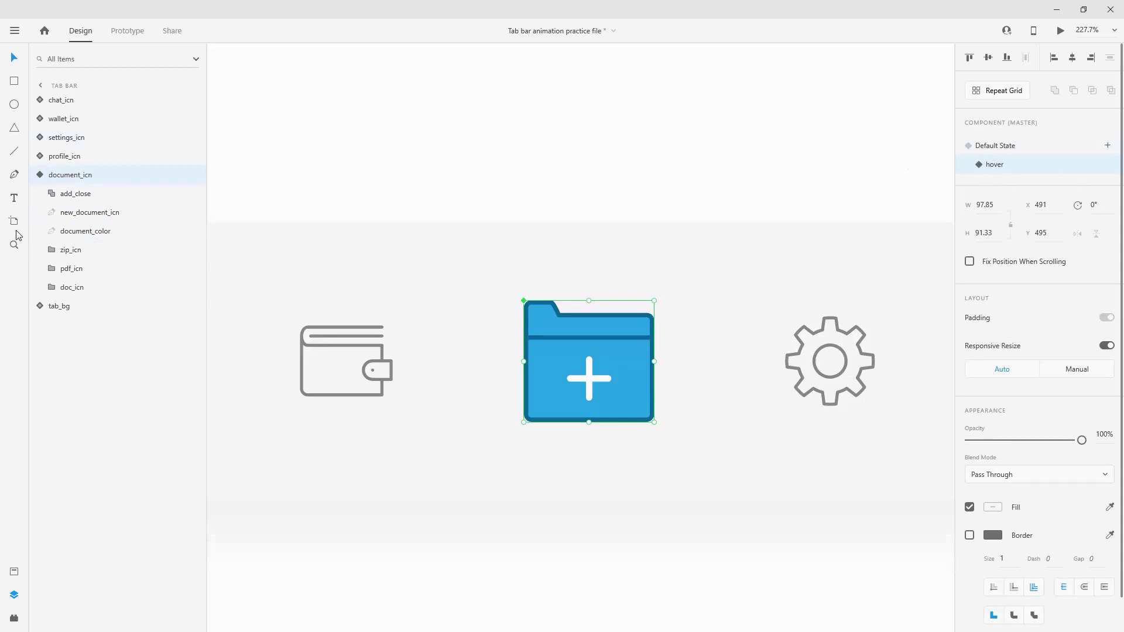
- Give document_color a shadow in the folder's dark blue, offset X 5 and Y 5
click(89, 231)
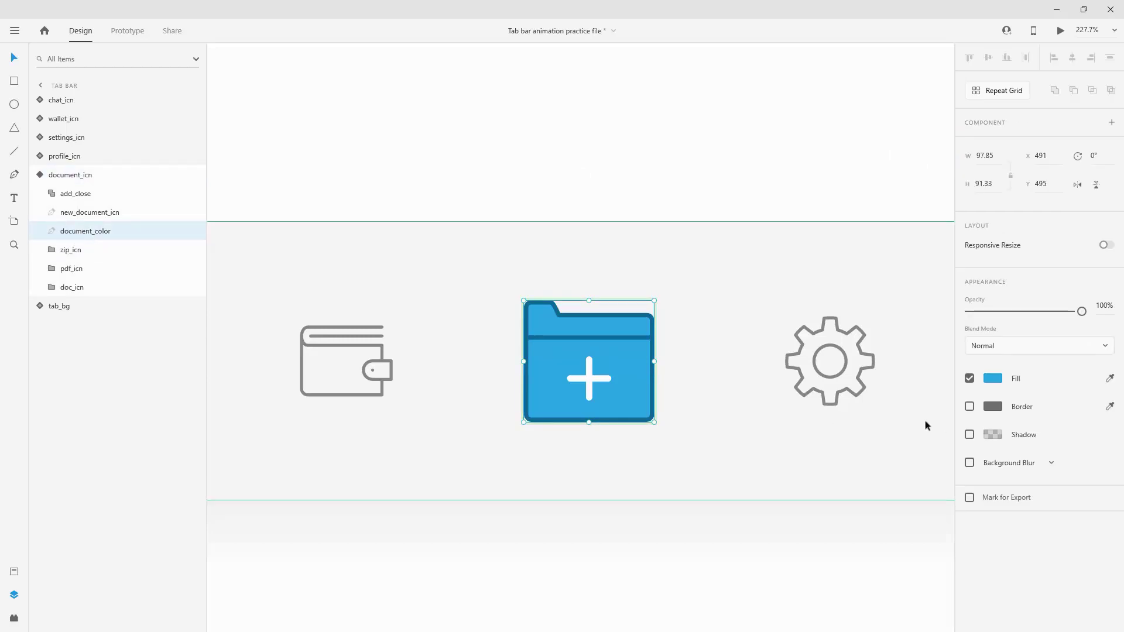
click(976, 438)
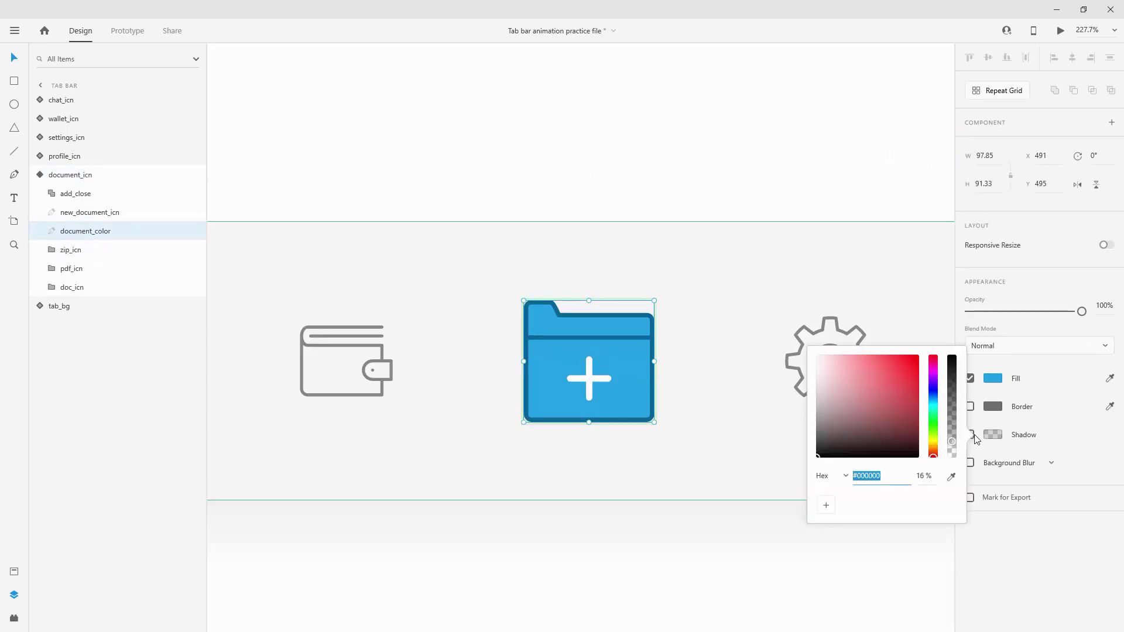
click(951, 476)
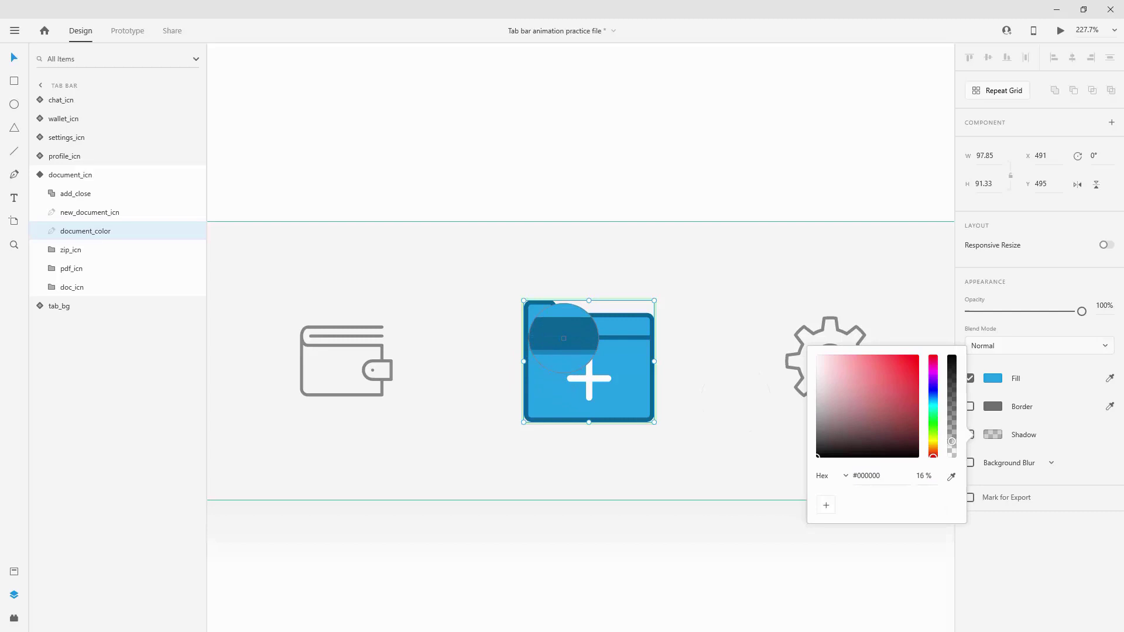
click(564, 339)
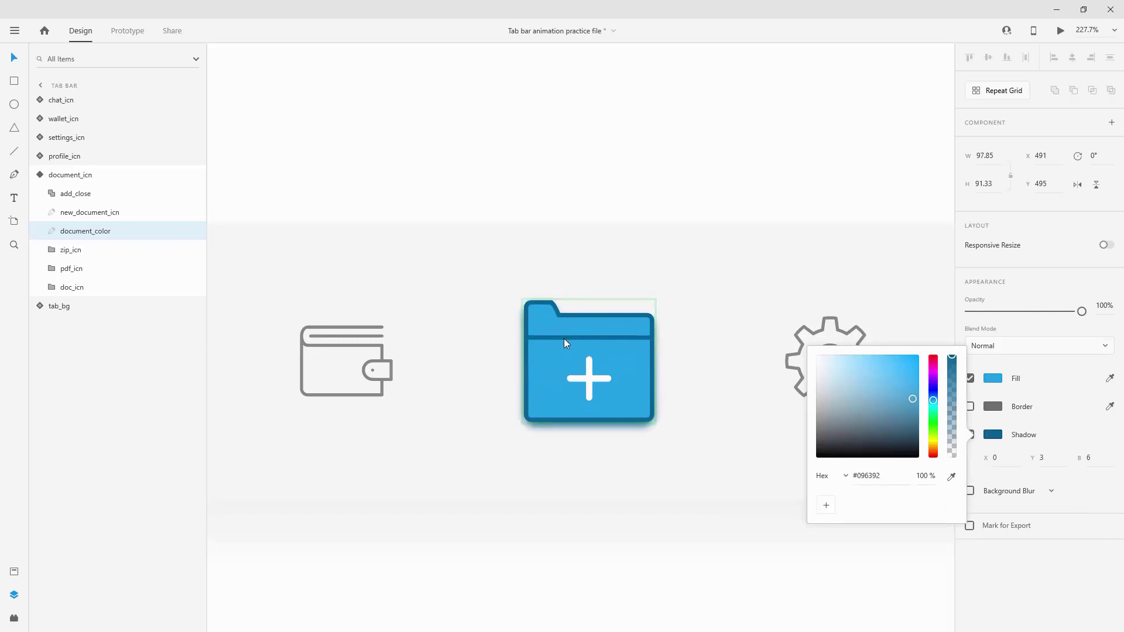
click(1005, 467)
text(5)
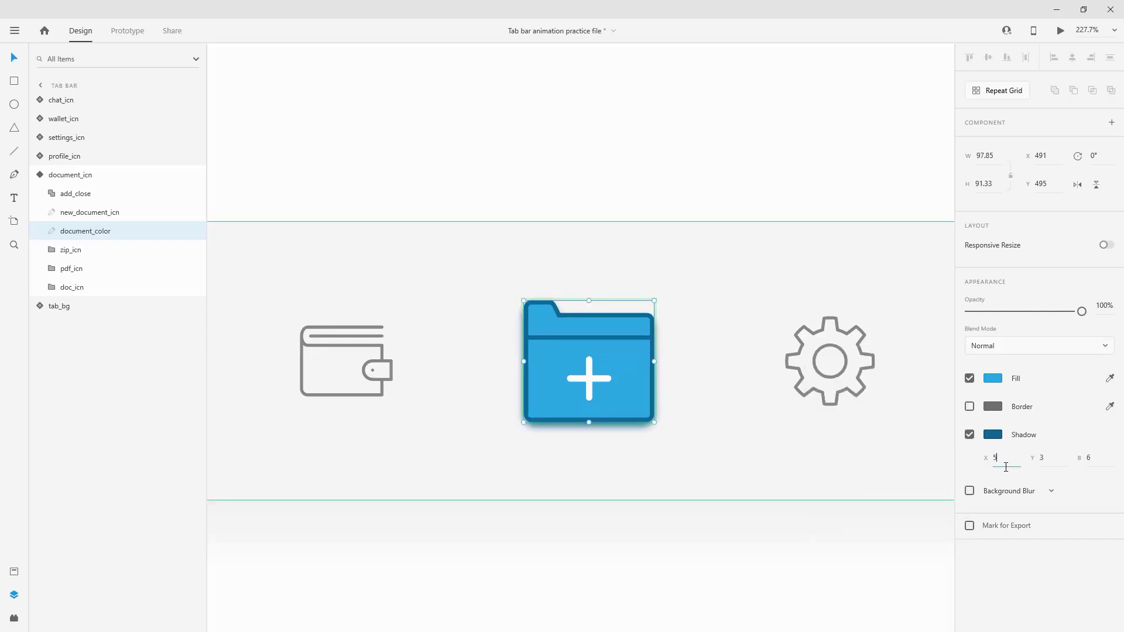
key(Tab)
text(5)
key(Tab)
text(10)
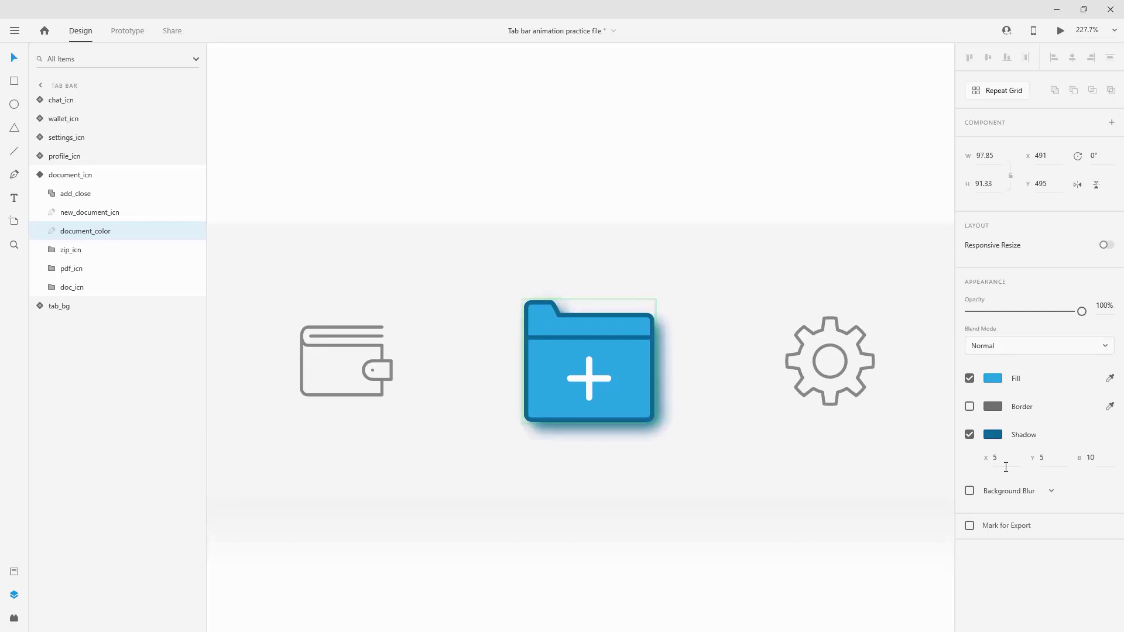
key(Return)
- Set the shadow colour's opacity to 30% and its blur to 5
click(992, 436)
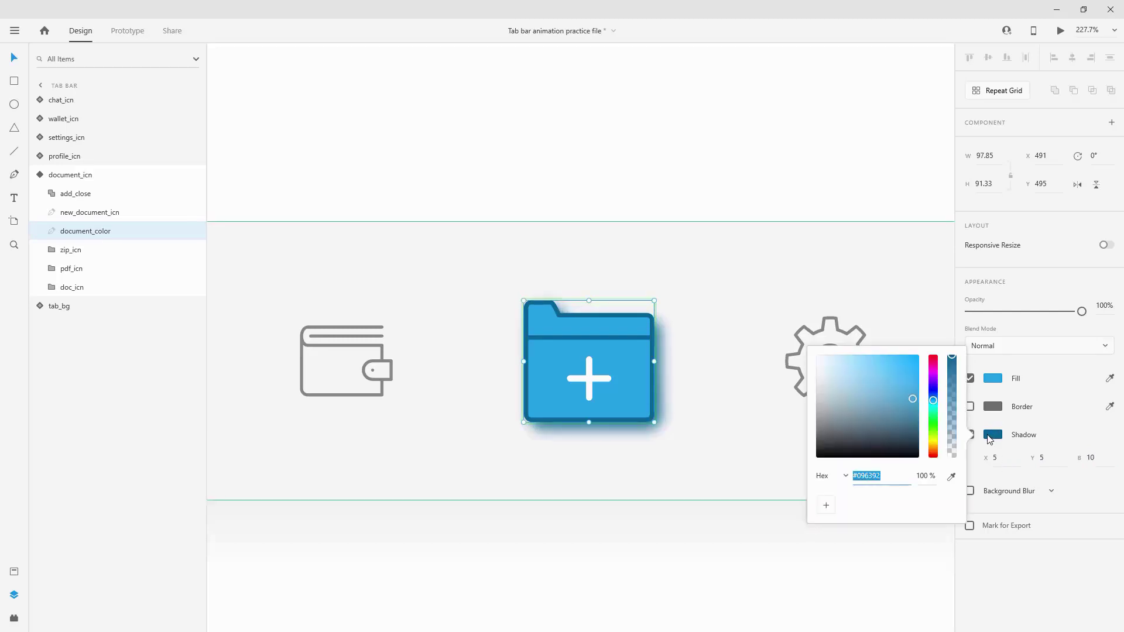
drag(951, 359, 951, 426)
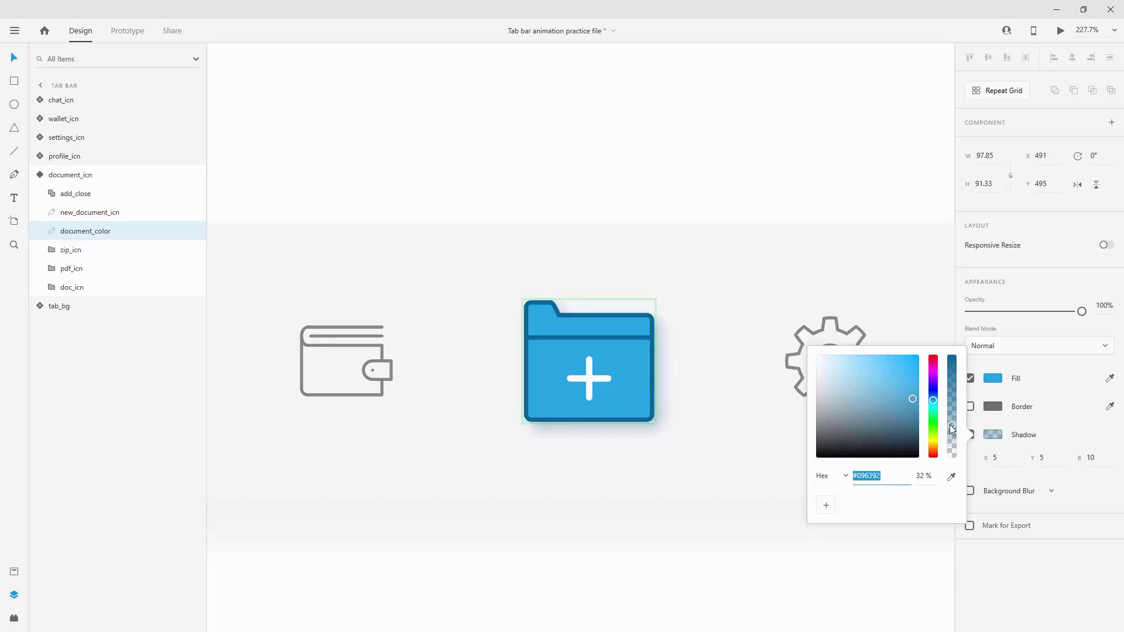
key(Tab)
text(30)
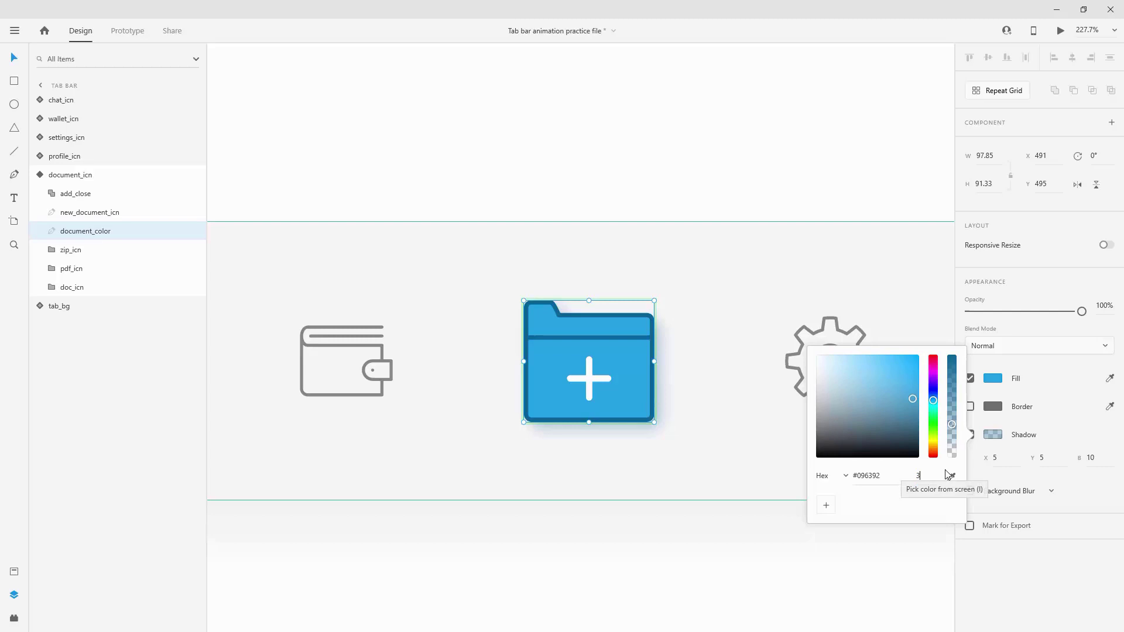
key(Return)
click(1060, 444)
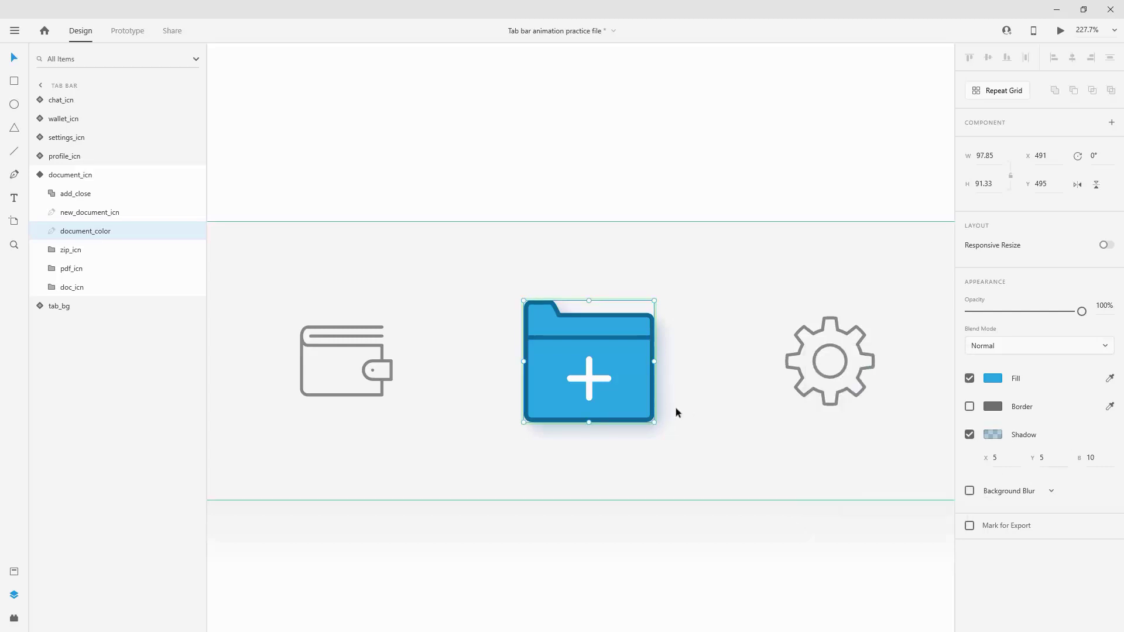
click(1092, 456)
text(20)
key(Return)
text(5)
key(Return)
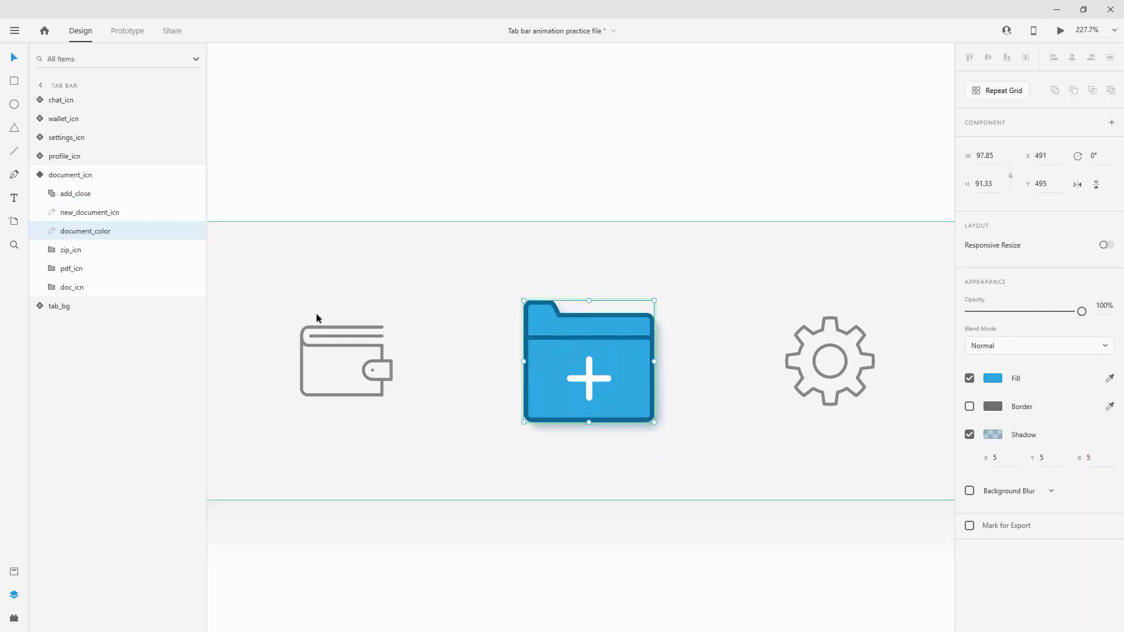
- Add a new state to the folder component and name it 'clicked'
click(39, 175)
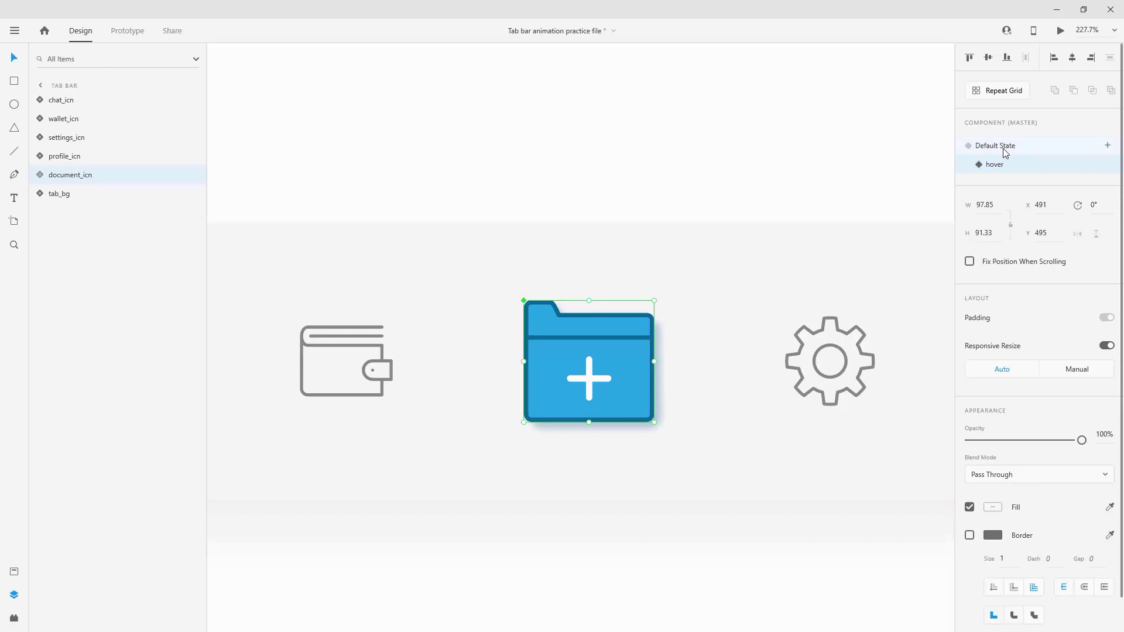
click(1107, 146)
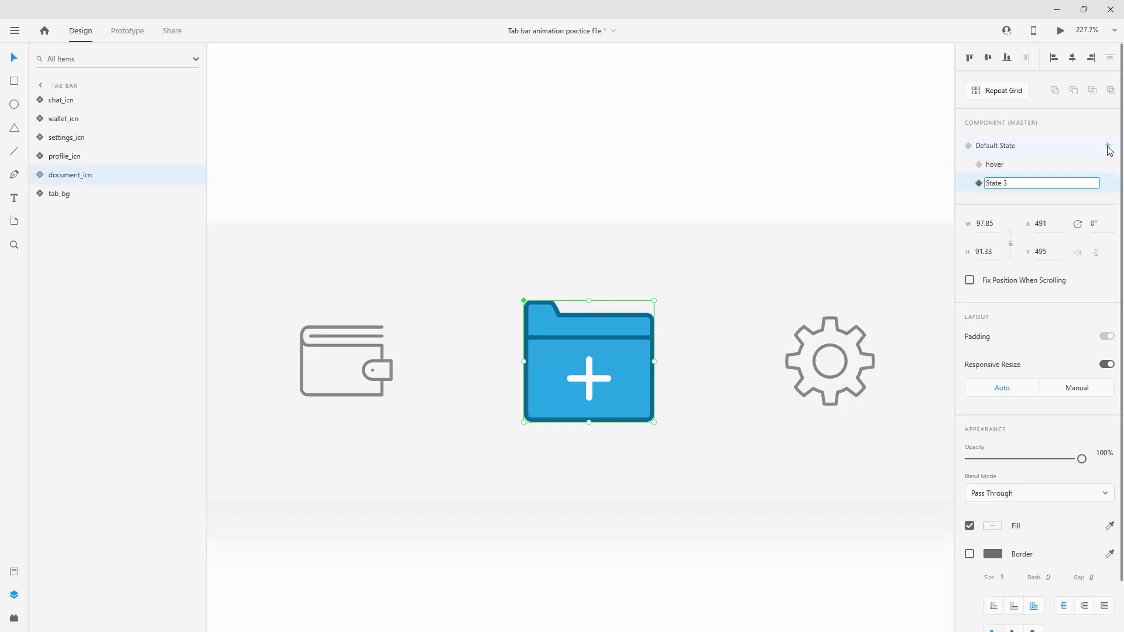
drag(1018, 183, 979, 183)
text(clicked)
key(Return)
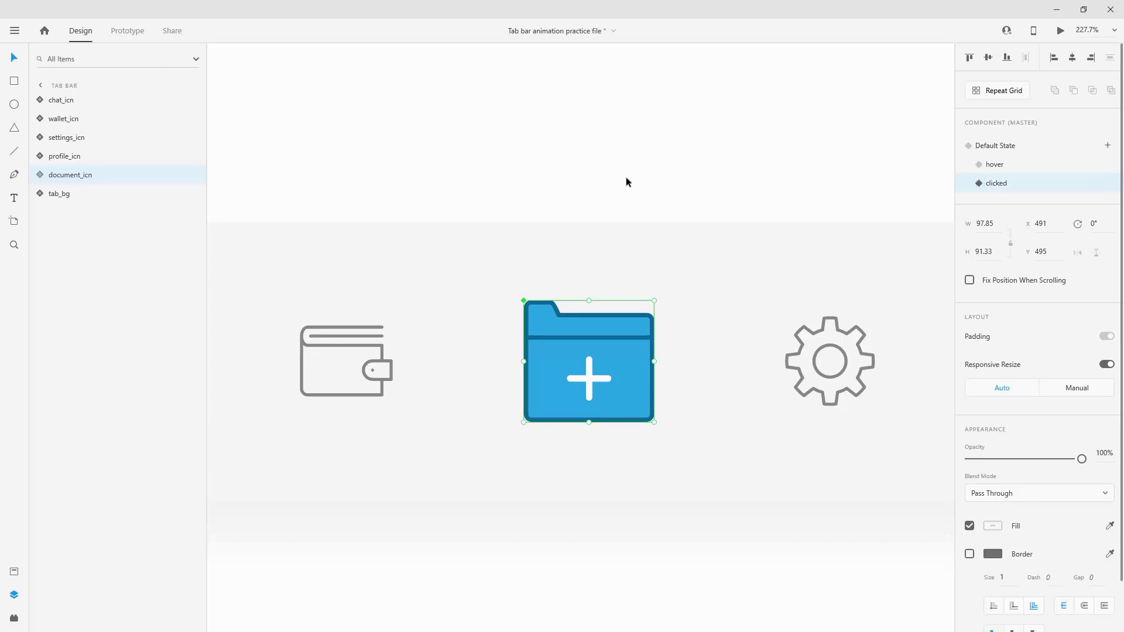
- Rotate the add_close plus sign 90° into an X in the clicked state
click(40, 174)
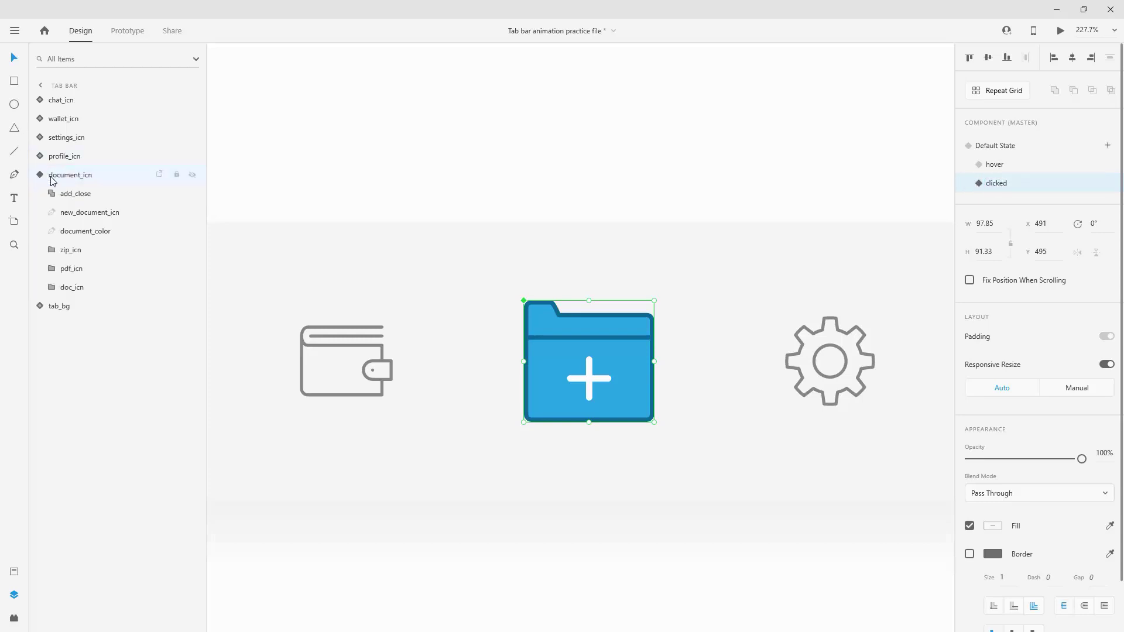
click(70, 196)
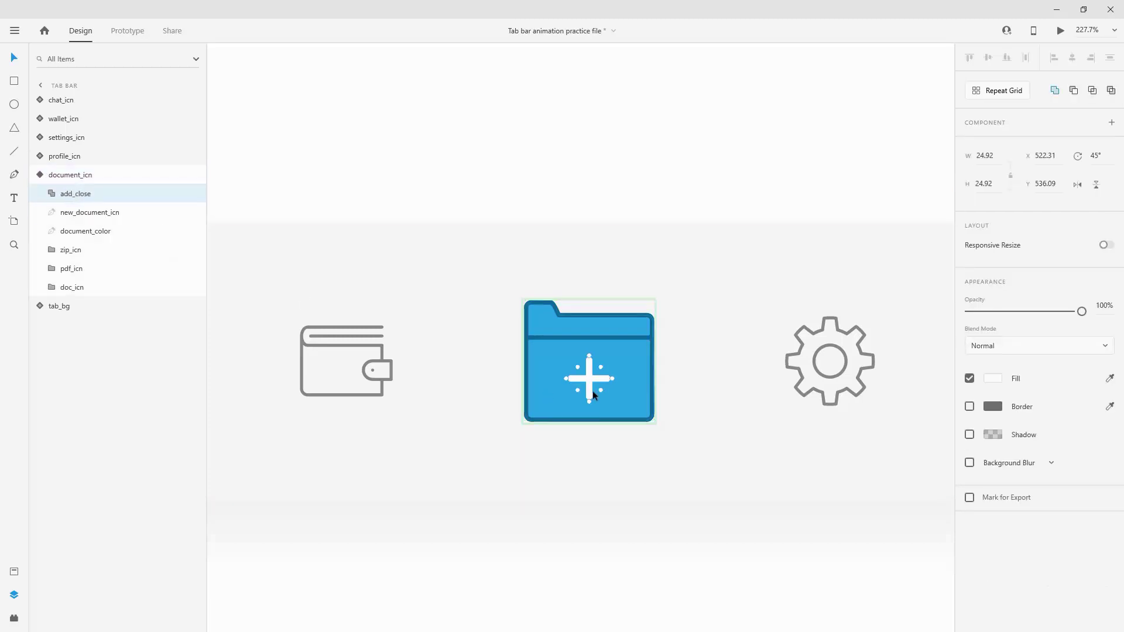
scroll(605, 382, up, 5)
scroll(501, 385, up, 3)
double_click(710, 366)
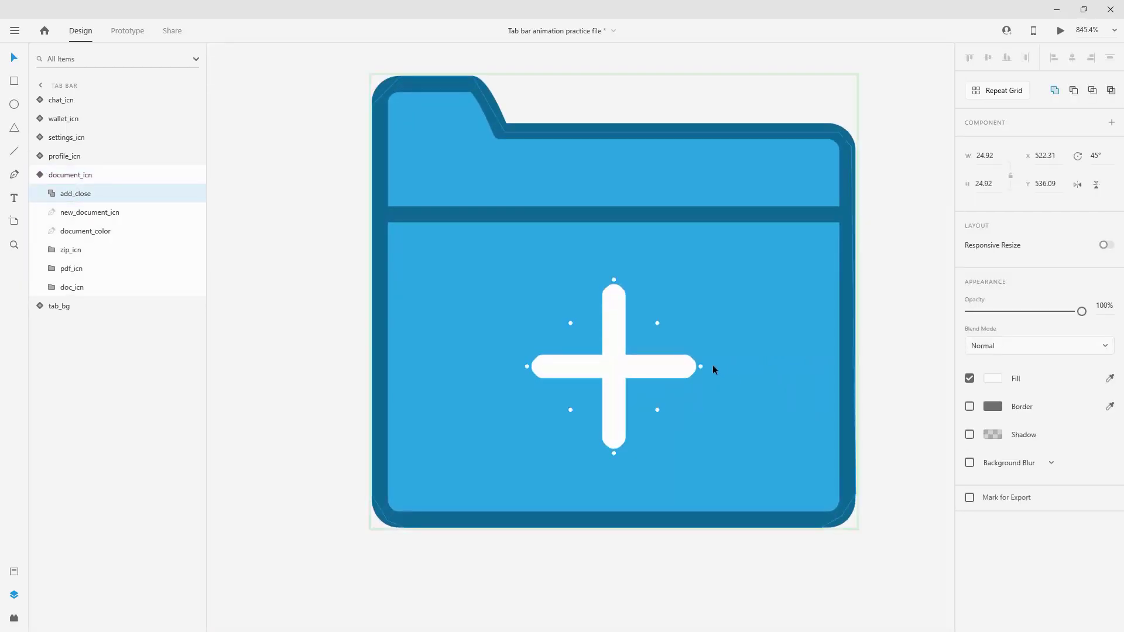
drag(705, 369, 691, 431)
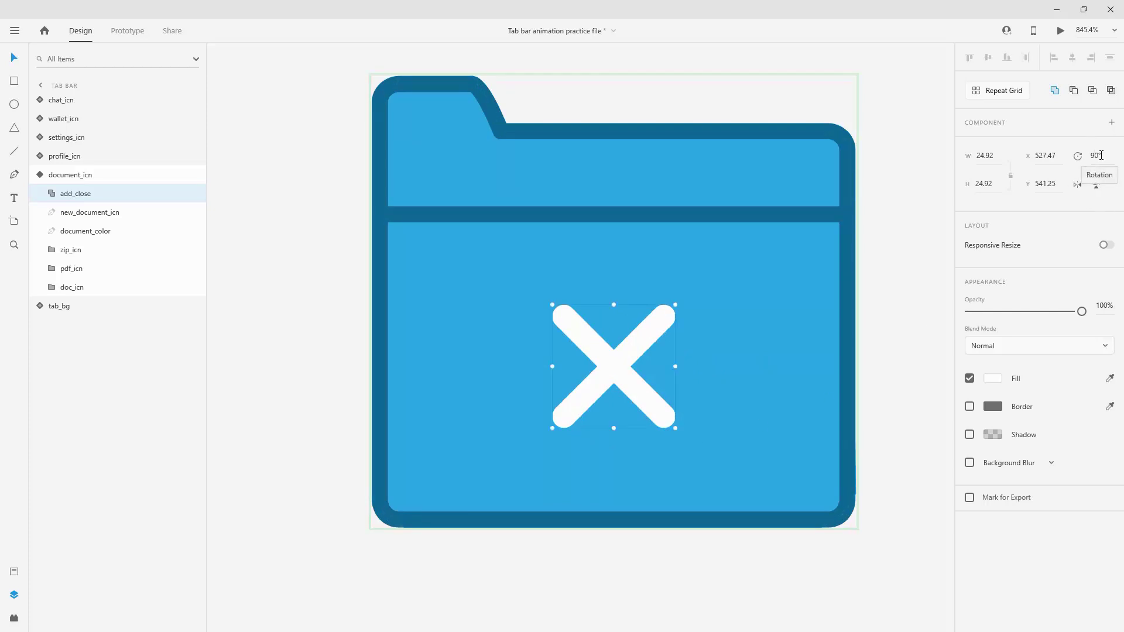
click(73, 213)
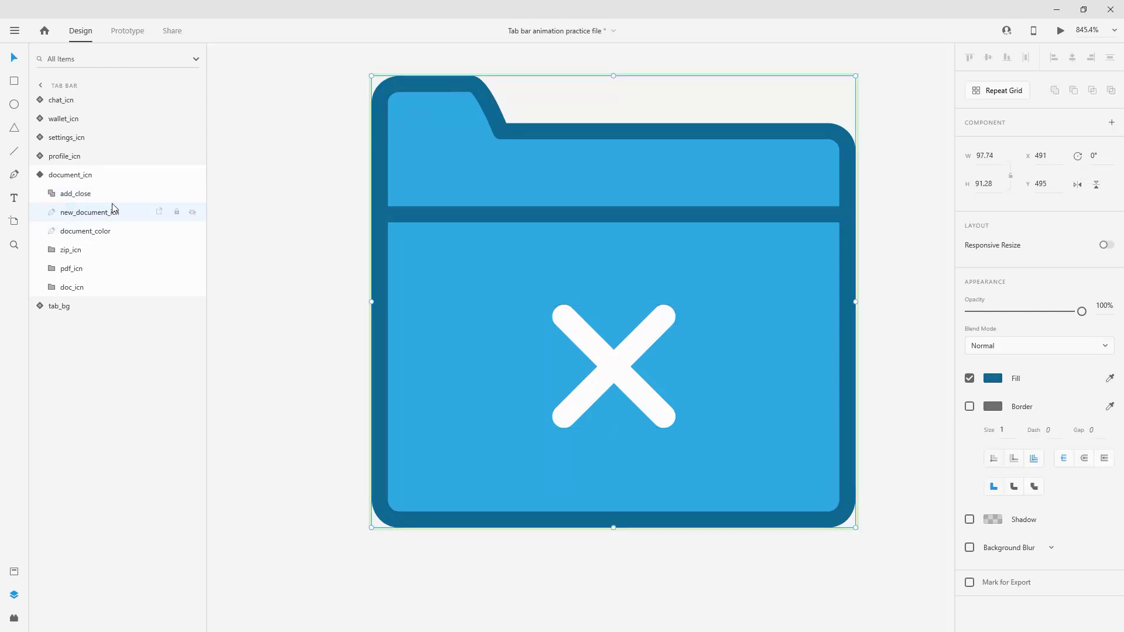
- Colour the folder outline with the wallet's grey and the fill light grey #C4C4C4
scroll(637, 281, down, 4)
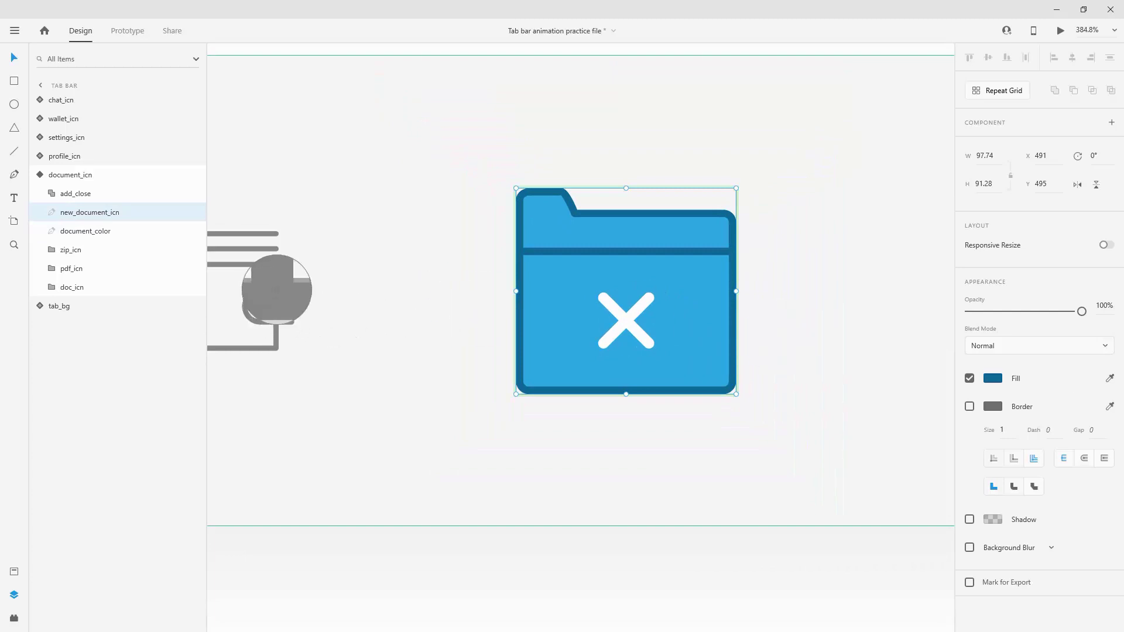
click(276, 290)
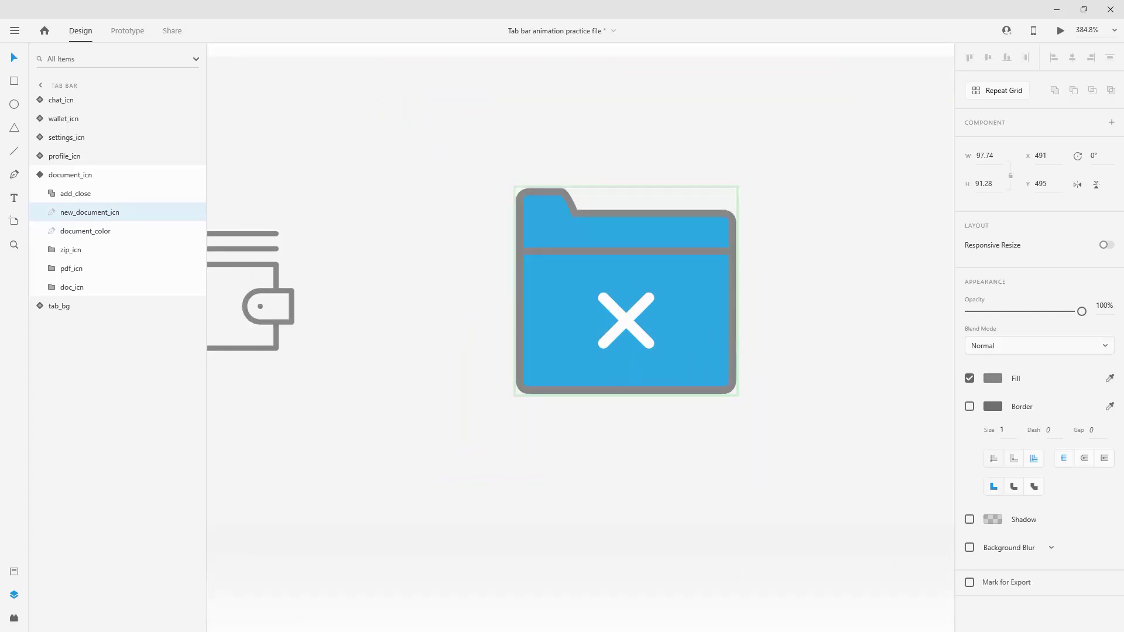
click(79, 232)
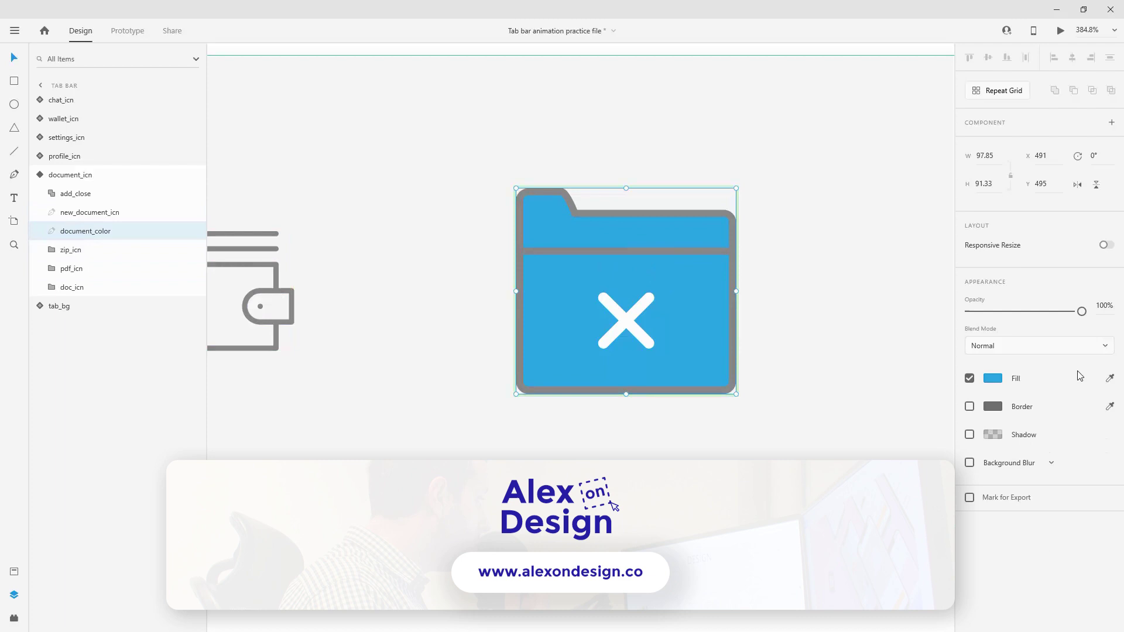
click(1109, 378)
click(691, 252)
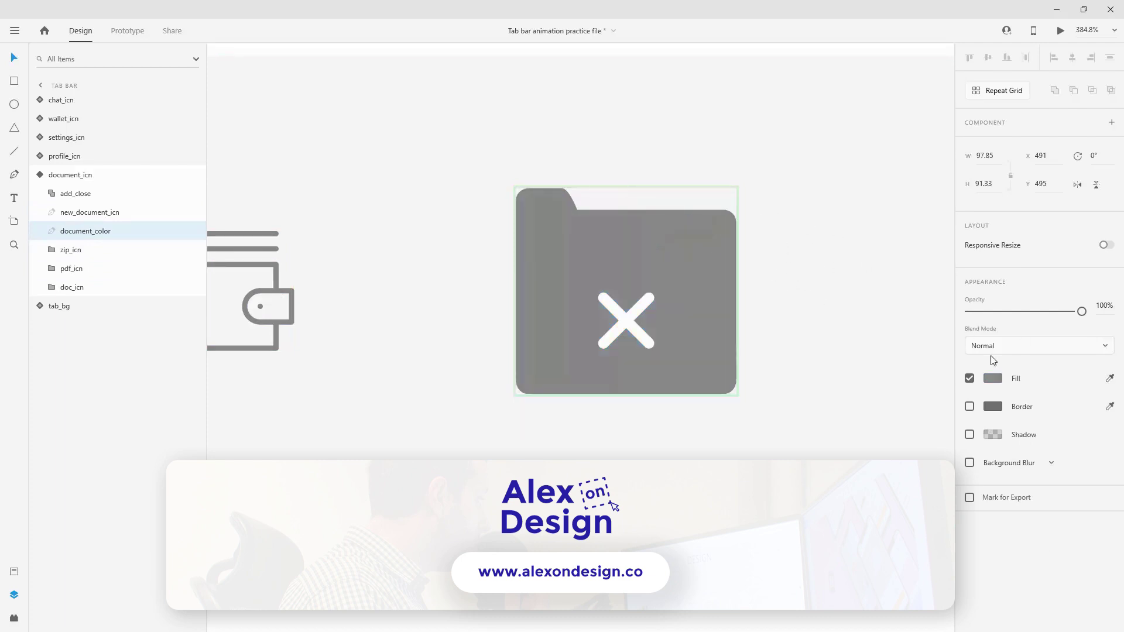
click(992, 378)
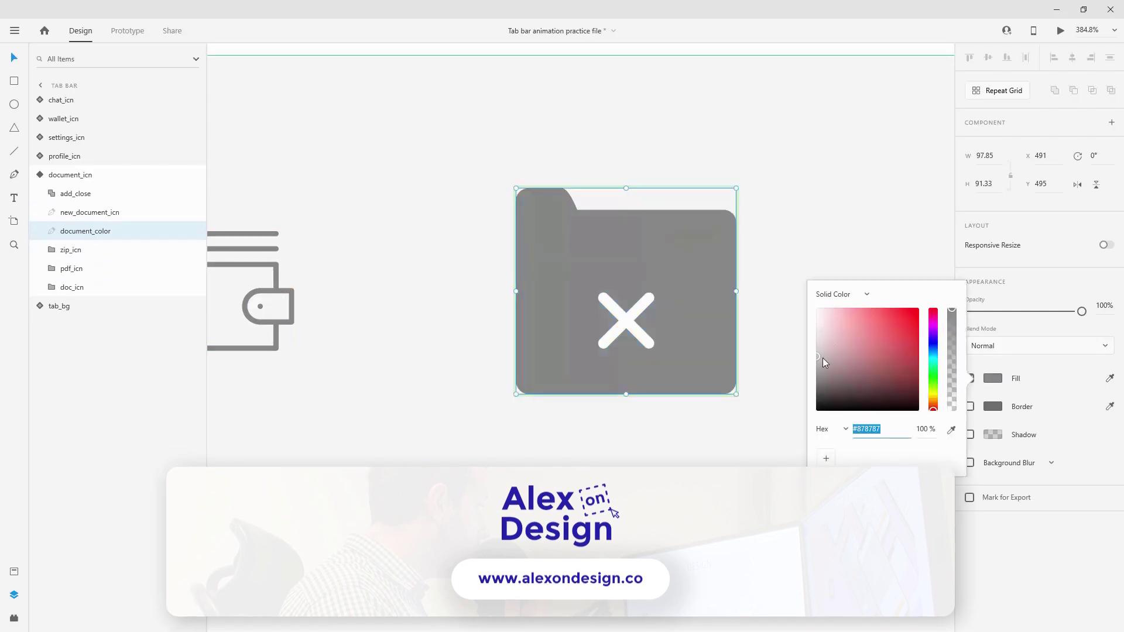
mouse_move(823, 357)
mouse_down()
mouse_move(817, 335)
mouse_move(767, 331)
mouse_up()
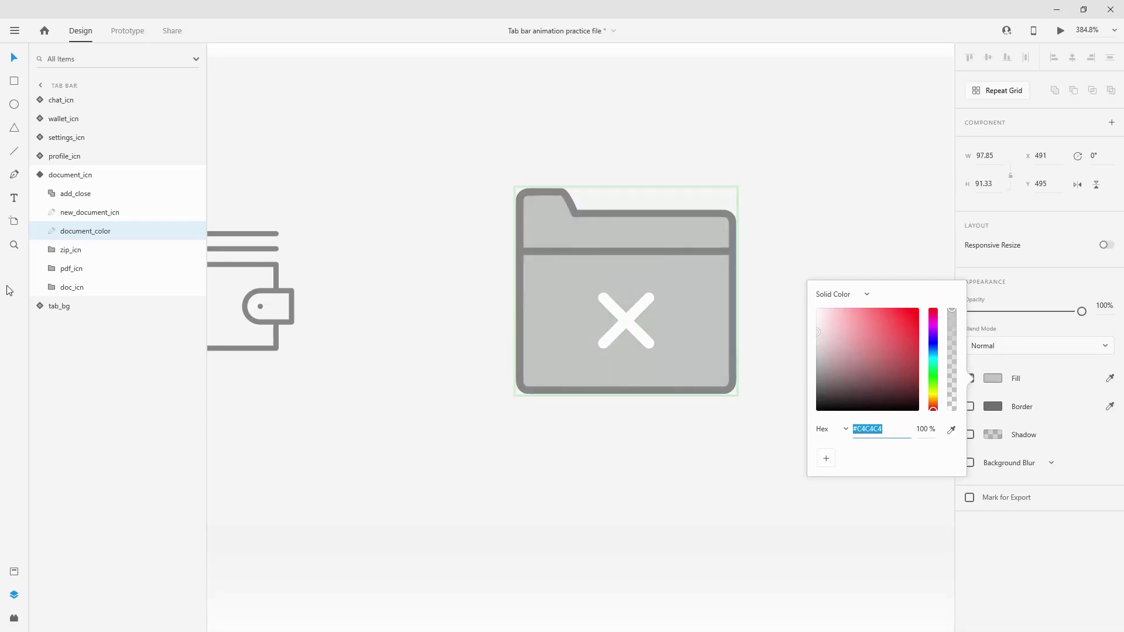
click(69, 250)
- Set zip_icn, pdf_icn and doc_icn to 100% opacity and raise them above the folder
ctrl+click(71, 287)
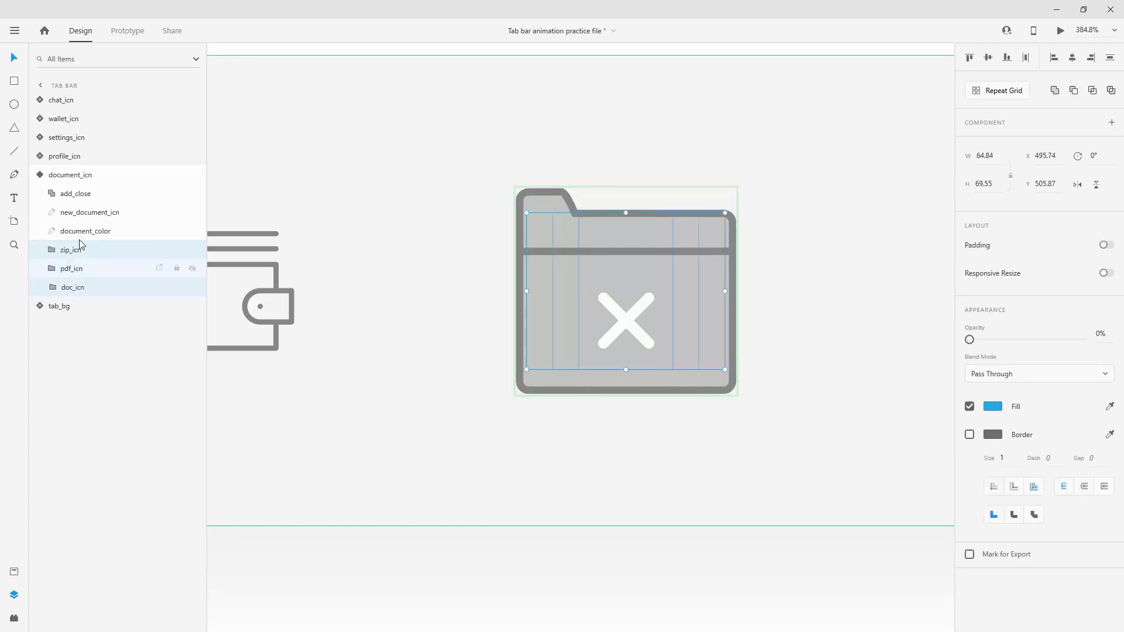
shift+click(181, 291)
drag(970, 340, 1111, 344)
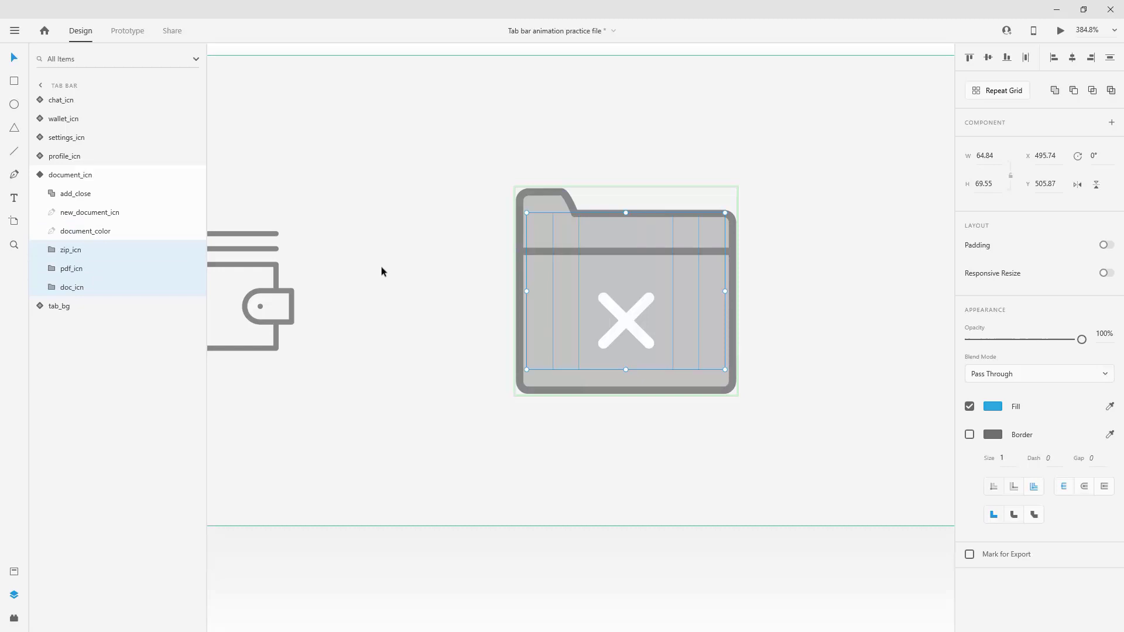
key(shift+Up)
key(shift+Up)
key(shift+Up)
key(shift+Up)
key(shift+Up)
key(shift+Up)
key(shift+Up)
key(shift+Up)
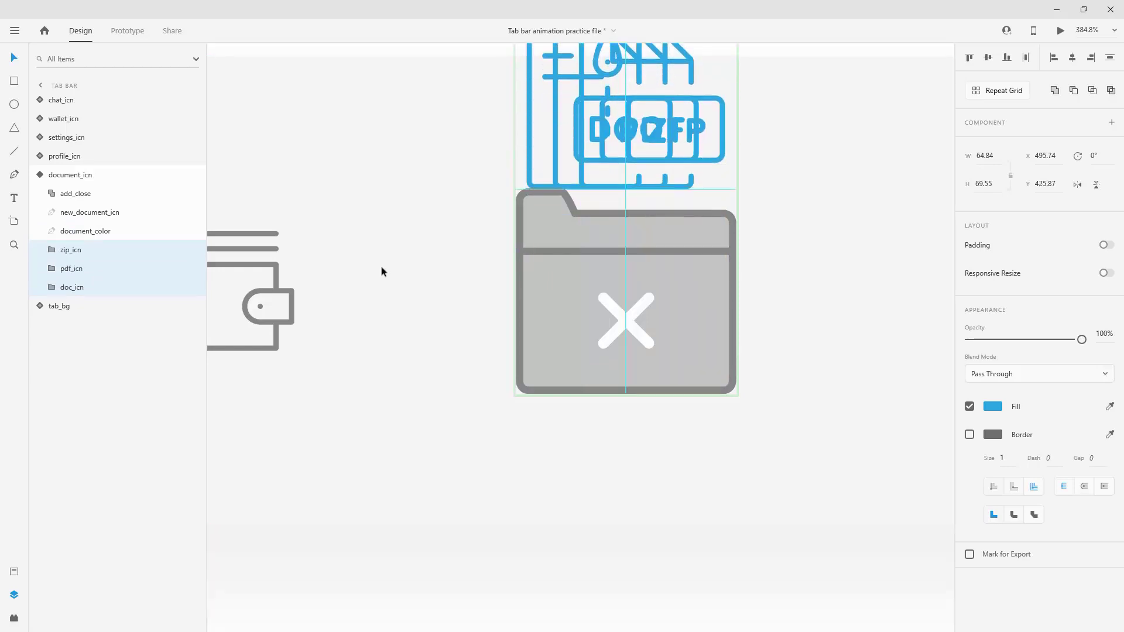
scroll(381, 265, down, 3)
scroll(449, 250, up, 2)
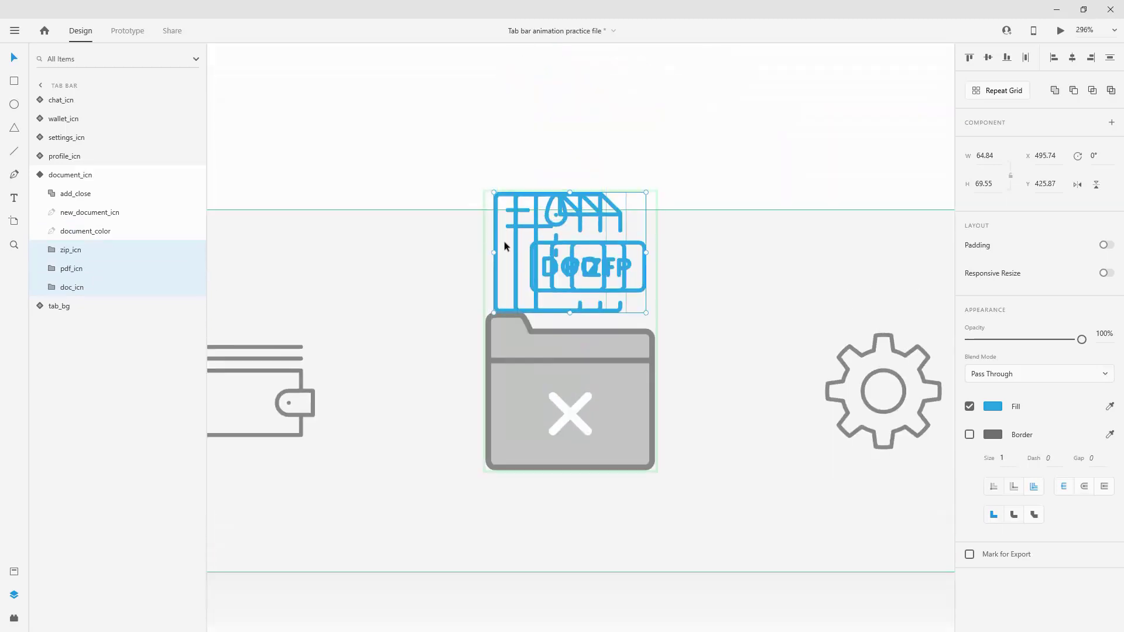
scroll(513, 308, up, 8)
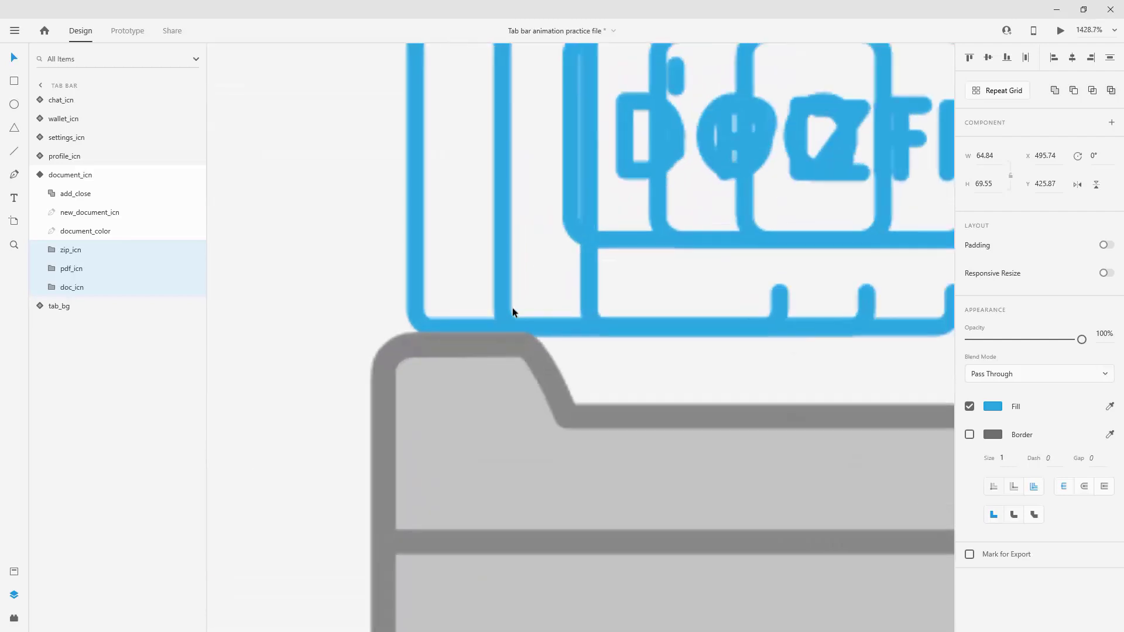
key(Up)
scroll(429, 355, down, 4)
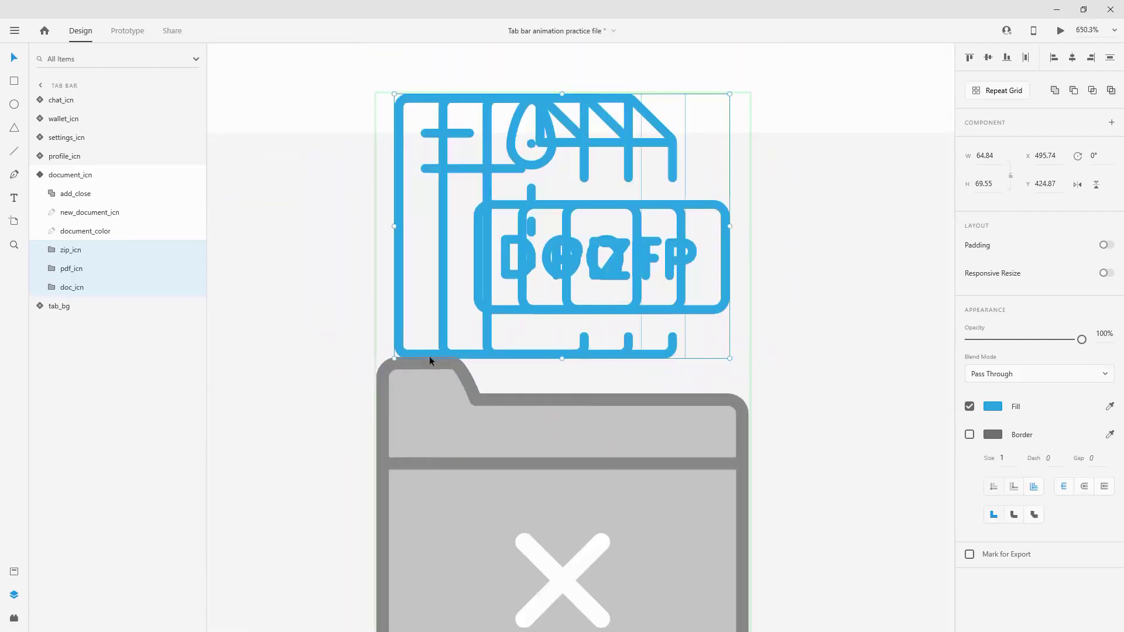
key(Down)
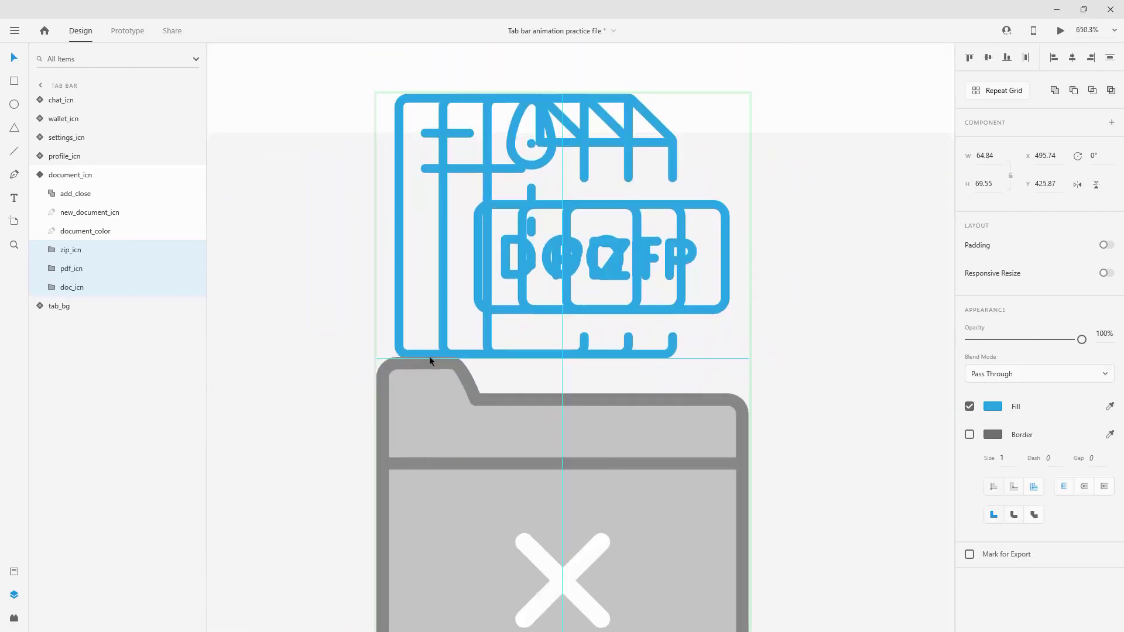
key(shift+Up)
key(shift+Up)
key(shift+Up)
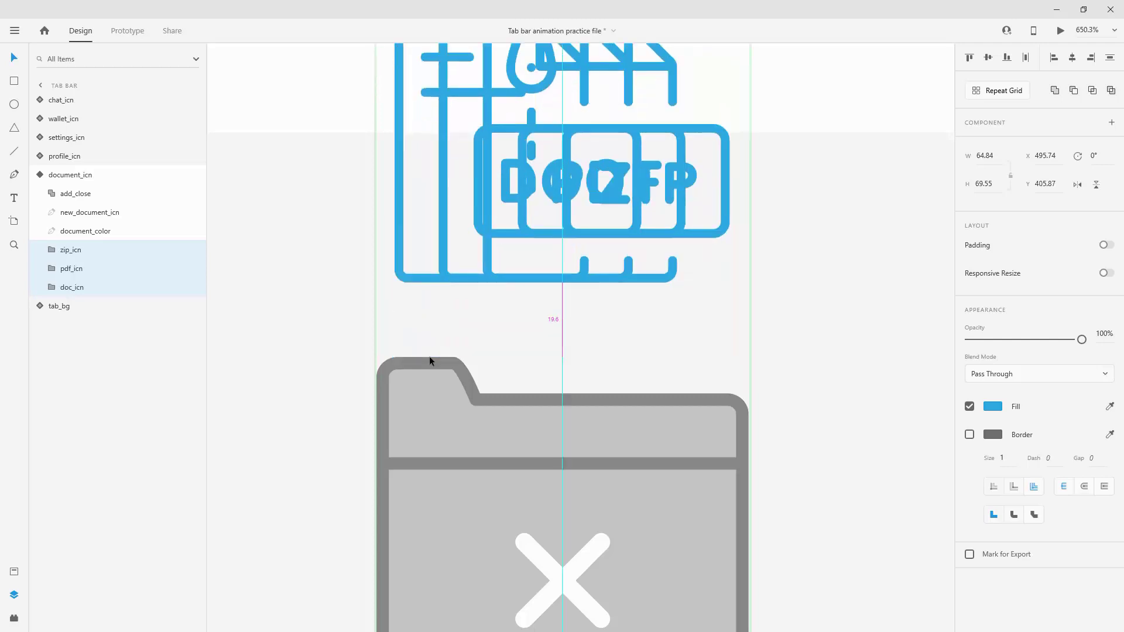
scroll(492, 349, down, 2)
scroll(492, 351, down, 4)
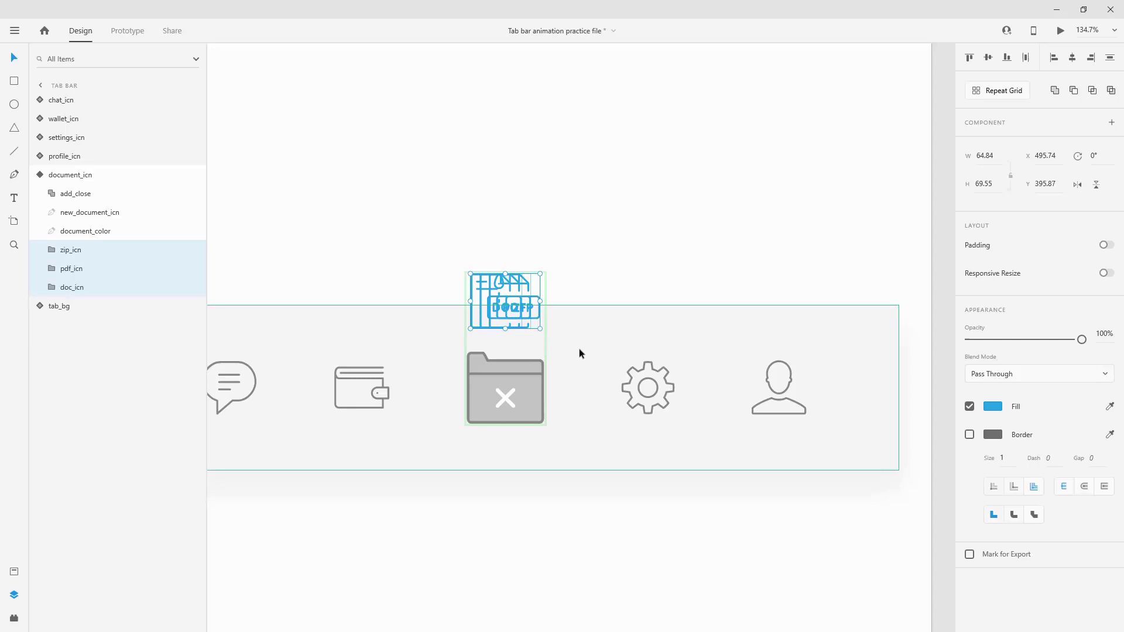
- Slide the ZIP icon left and the DOC icon right
click(75, 251)
key(shift+Left)
key(shift+Left)
key(shift+Left)
key(shift+Left)
key(shift+Left)
key(shift+Left)
key(shift+Left)
key(shift+Left)
key(shift+Left)
key(shift+Left)
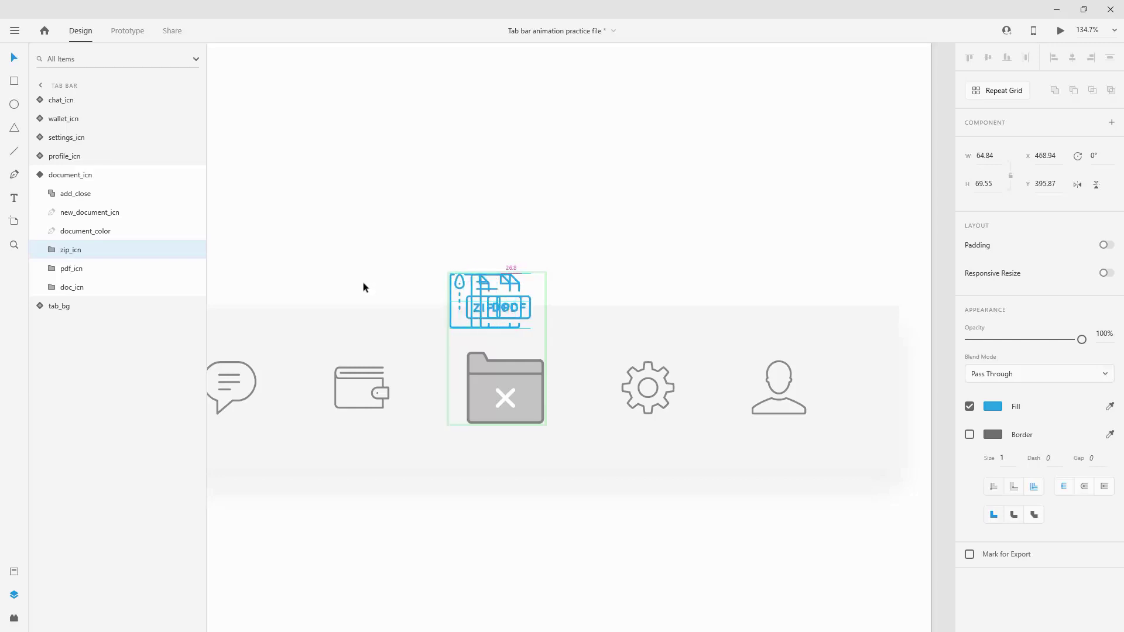
click(102, 288)
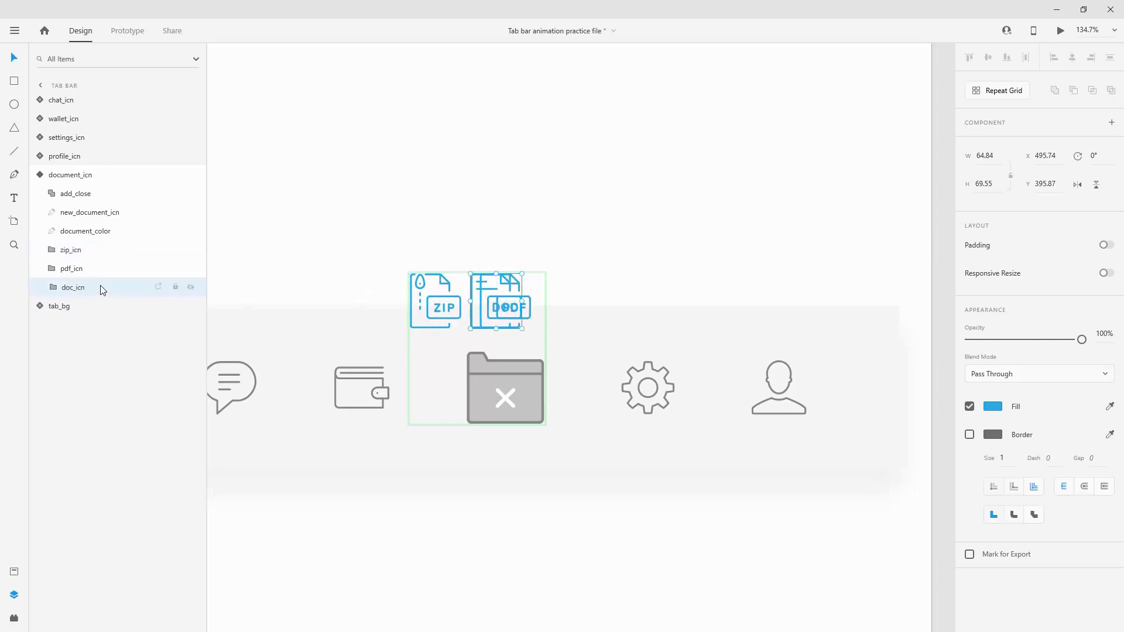
key(shift+Right)
key(shift+Right)
key(shift+Right)
key(shift+Right)
key(shift+Right)
key(shift+Right)
key(shift+Right)
key(shift+Right)
key(shift+Right)
key(shift+Right)
key(shift+Right)
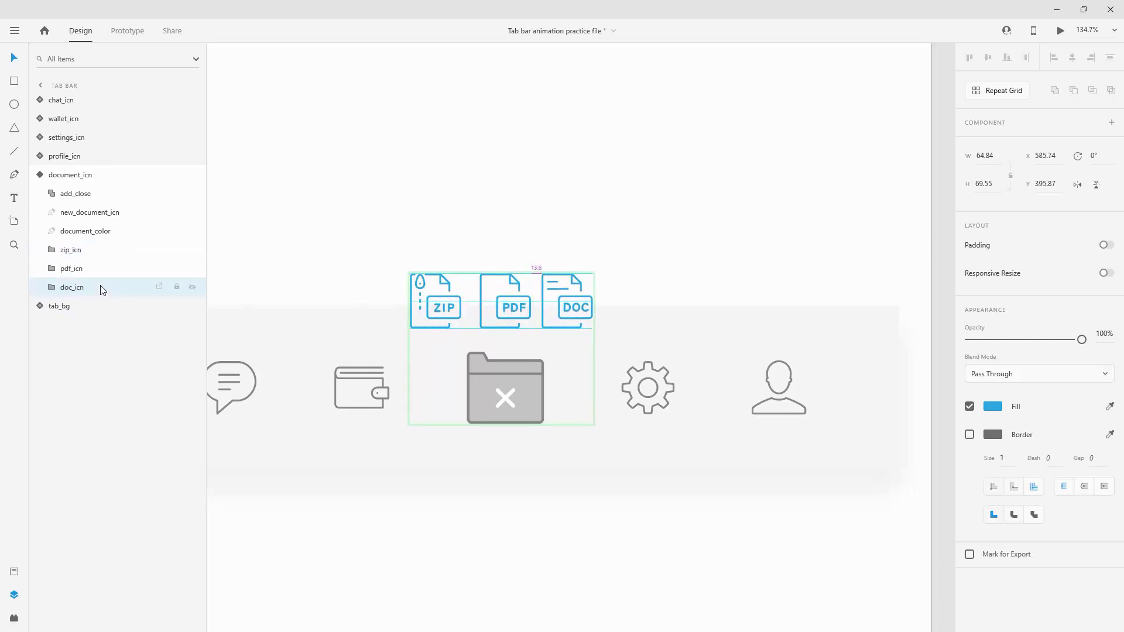
ctrl+scroll(397, 302, up, 5)
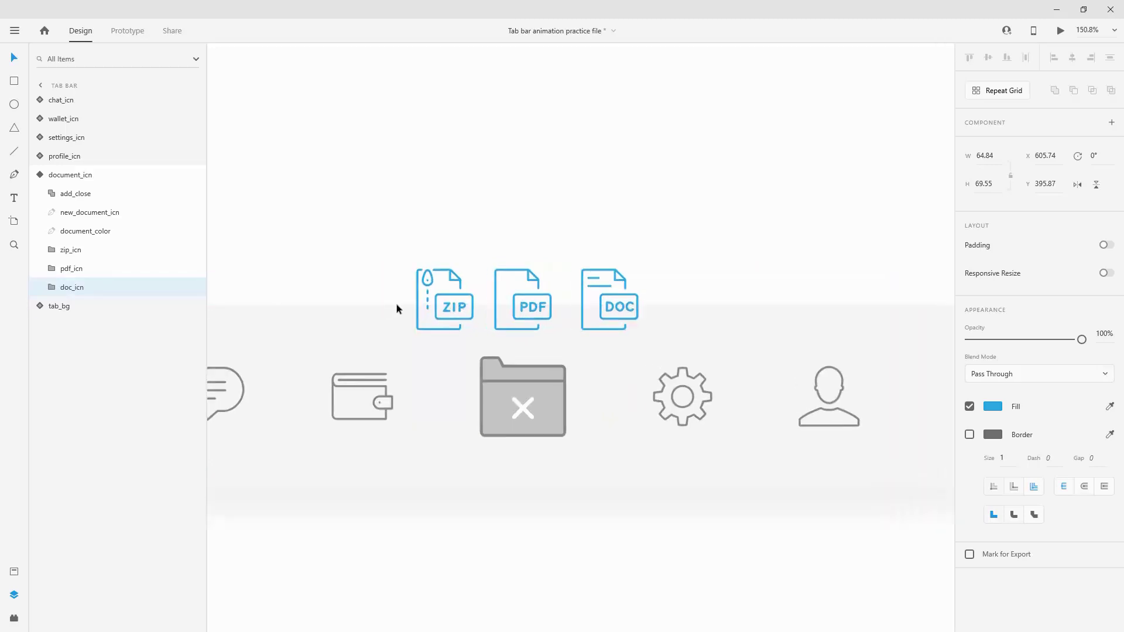
- Raise the PDF icon highest in the centre and fine-tune the ZIP and DOC positions
click(681, 264)
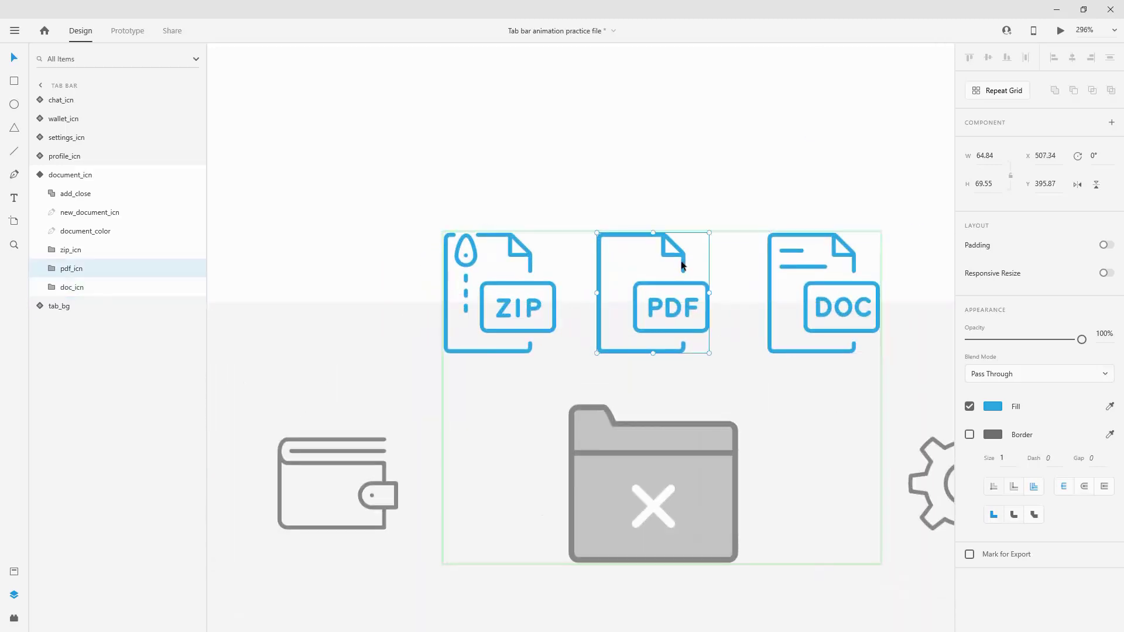
drag(685, 262, 688, 142)
click(146, 250)
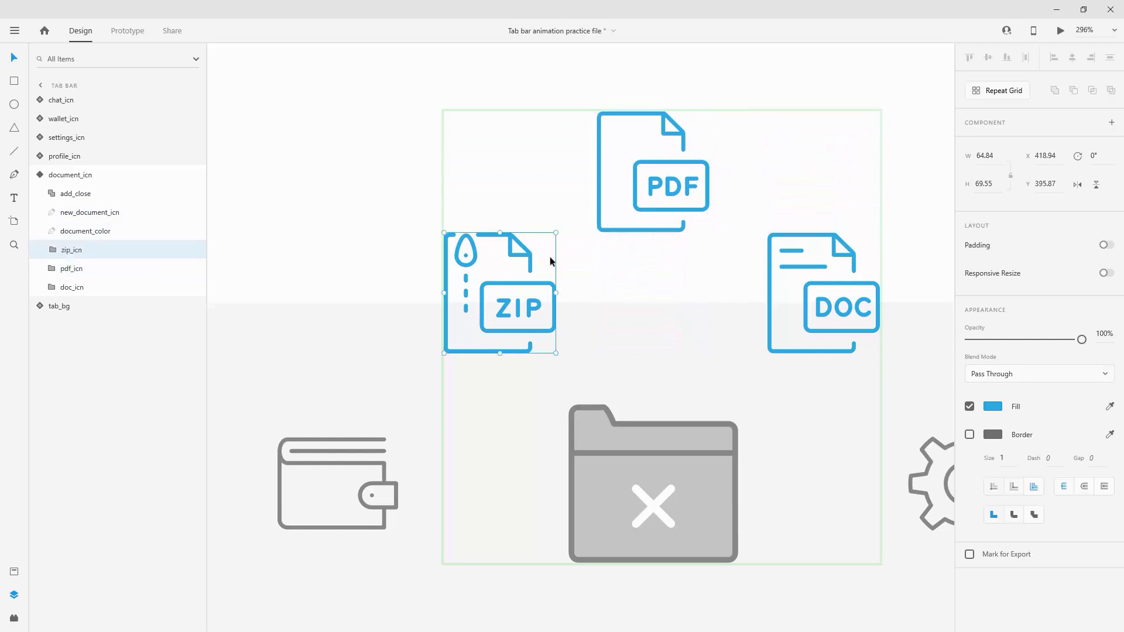
drag(550, 257, 565, 290)
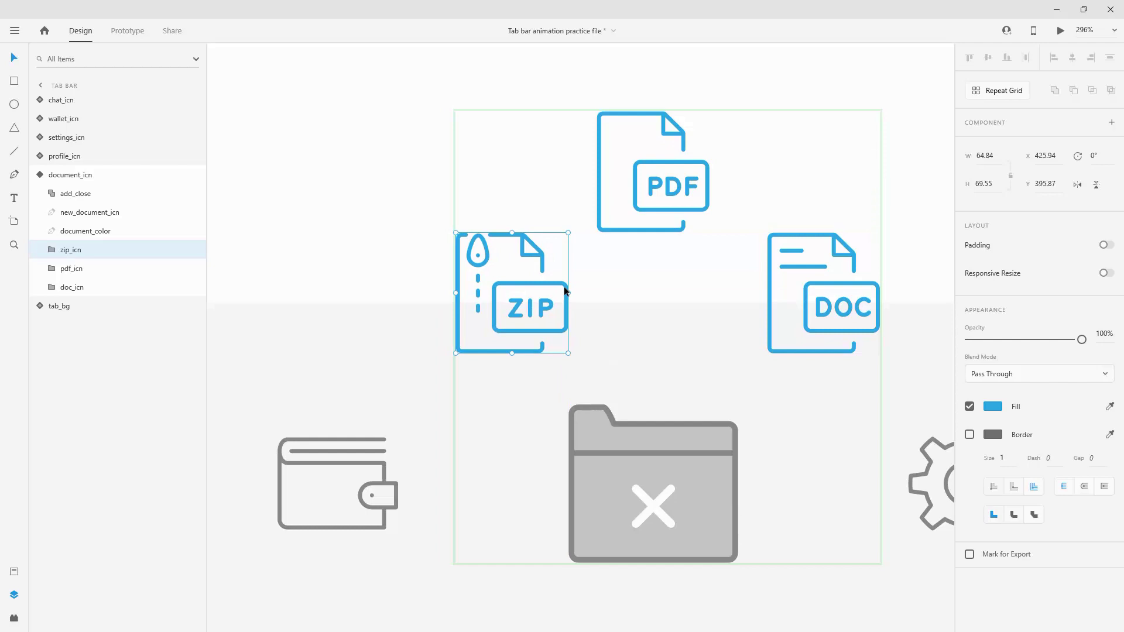
key(shift+Left)
key(shift+Left)
key(shift+Left)
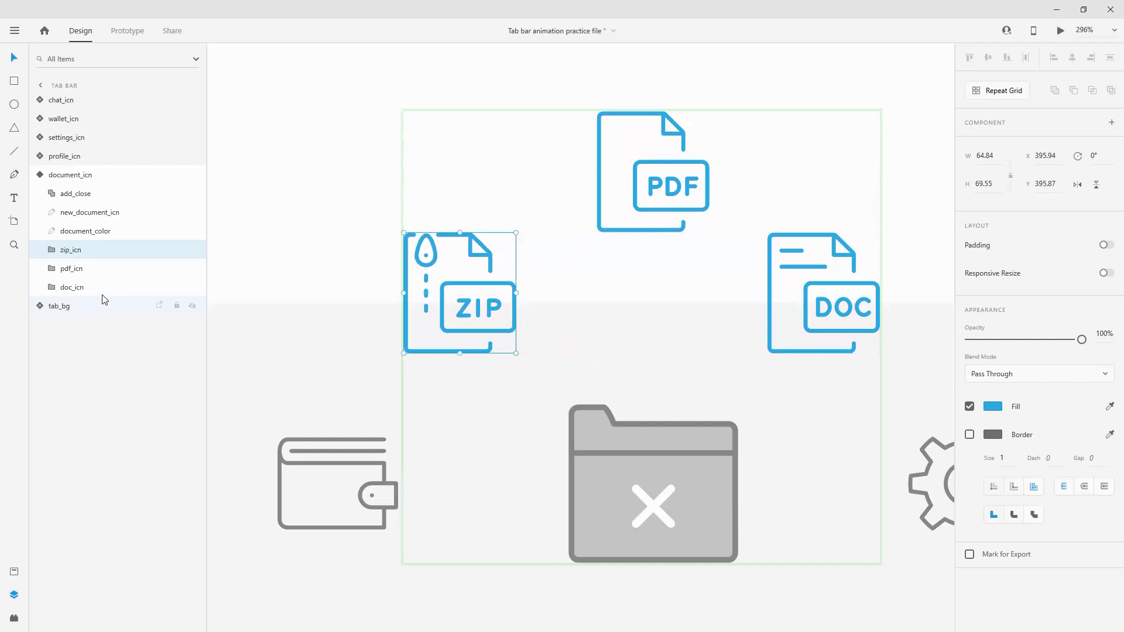
click(73, 287)
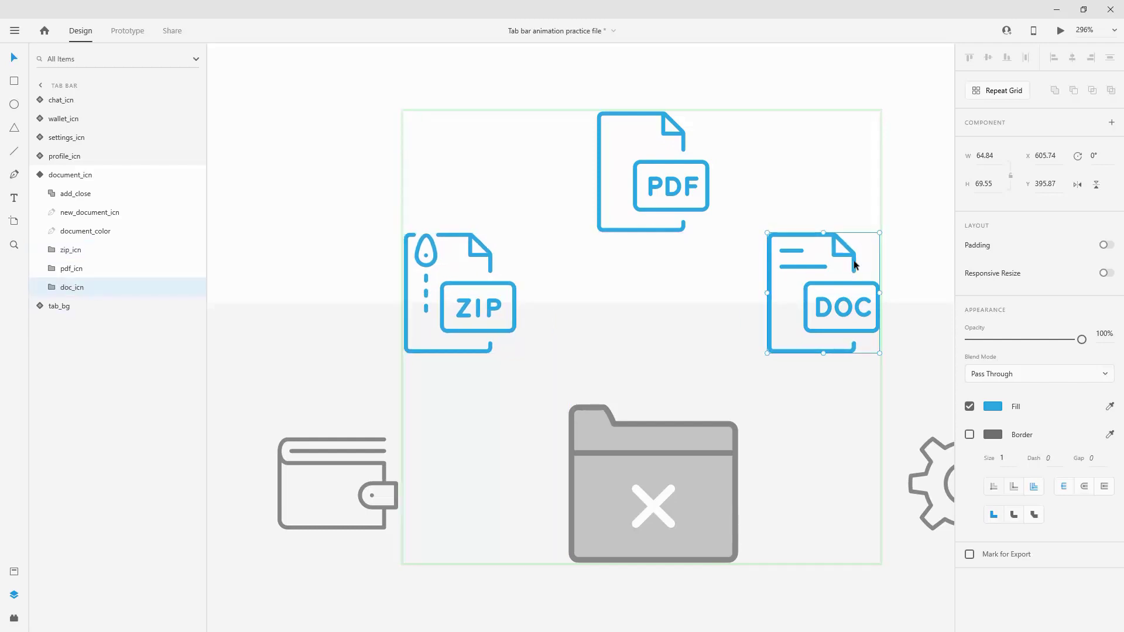
drag(855, 264, 824, 267)
key(Right)
key(Right)
key(Right)
key(Right)
key(Right)
key(Right)
key(Right)
key(Right)
key(Right)
key(Right)
key(Right)
key(Right)
key(Right)
key(Right)
key(Right)
key(Right)
key(Right)
key(Right)
key(Right)
key(Right)
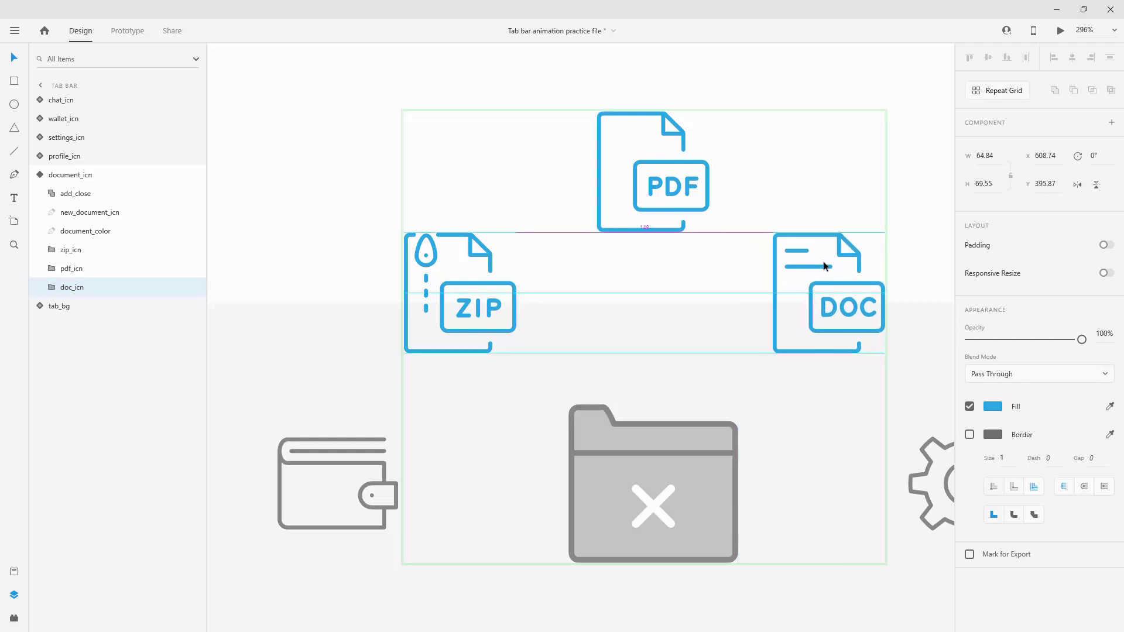
- Return the document_icn component to its default state and duplicate the Tab bar artboard
click(55, 174)
scroll(332, 264, down, 5)
scroll(333, 264, down, 2)
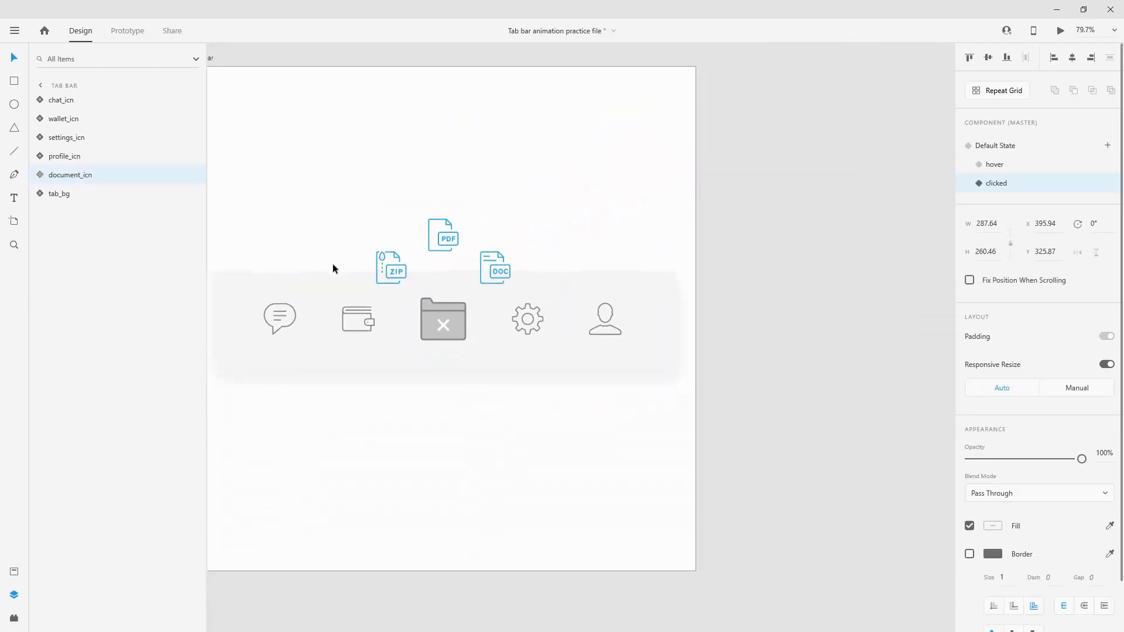
scroll(353, 258, left, 3)
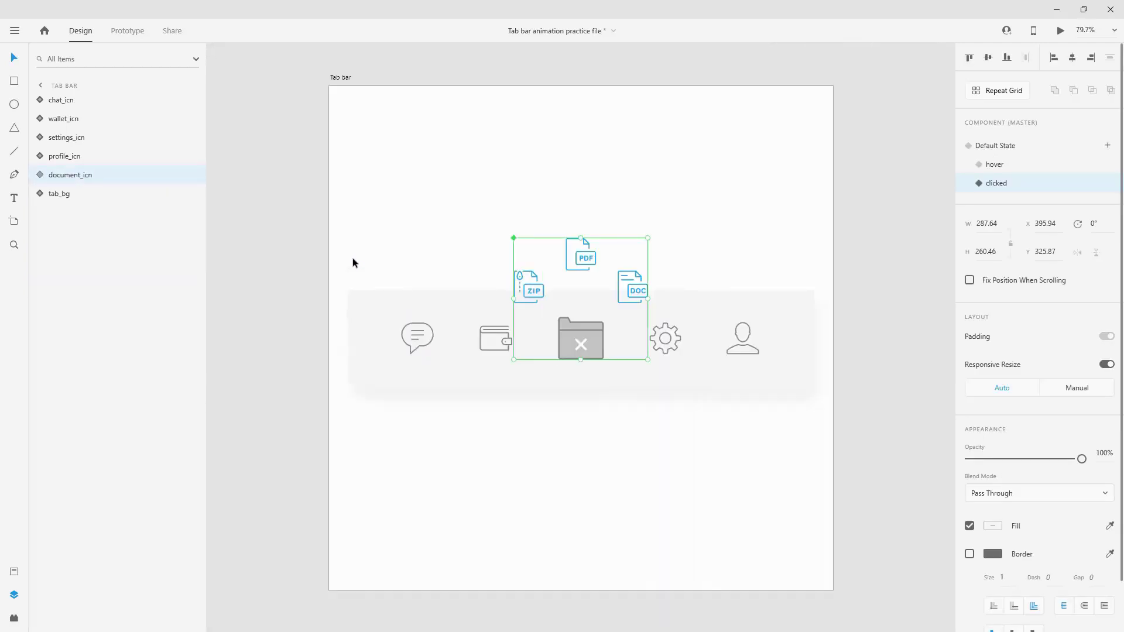
click(1018, 146)
click(337, 79)
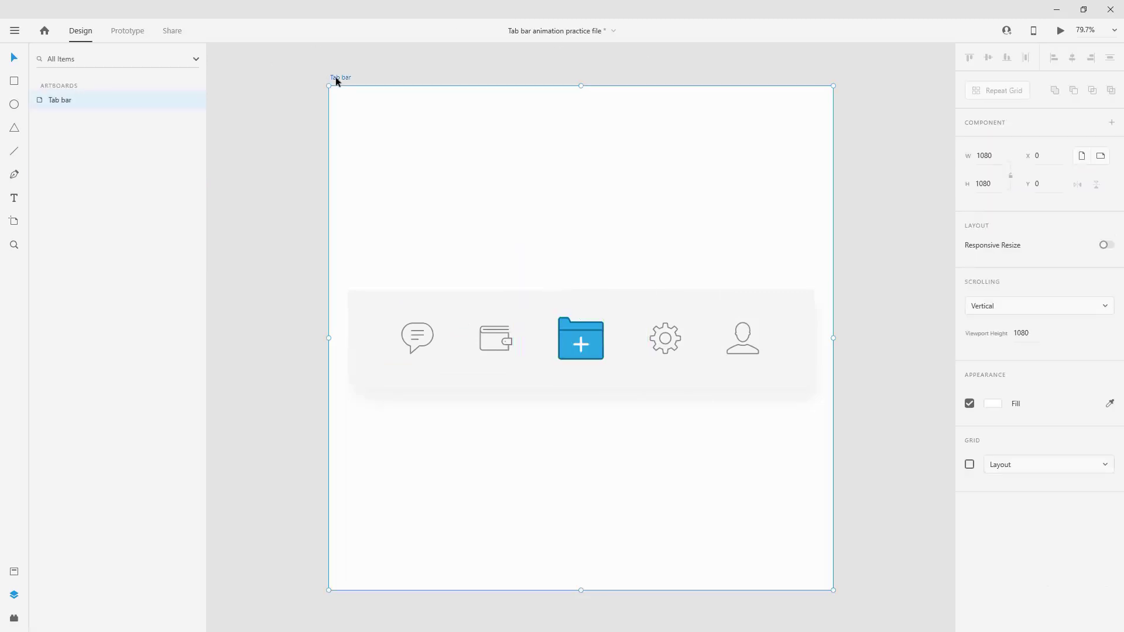
key(ctrl+d)
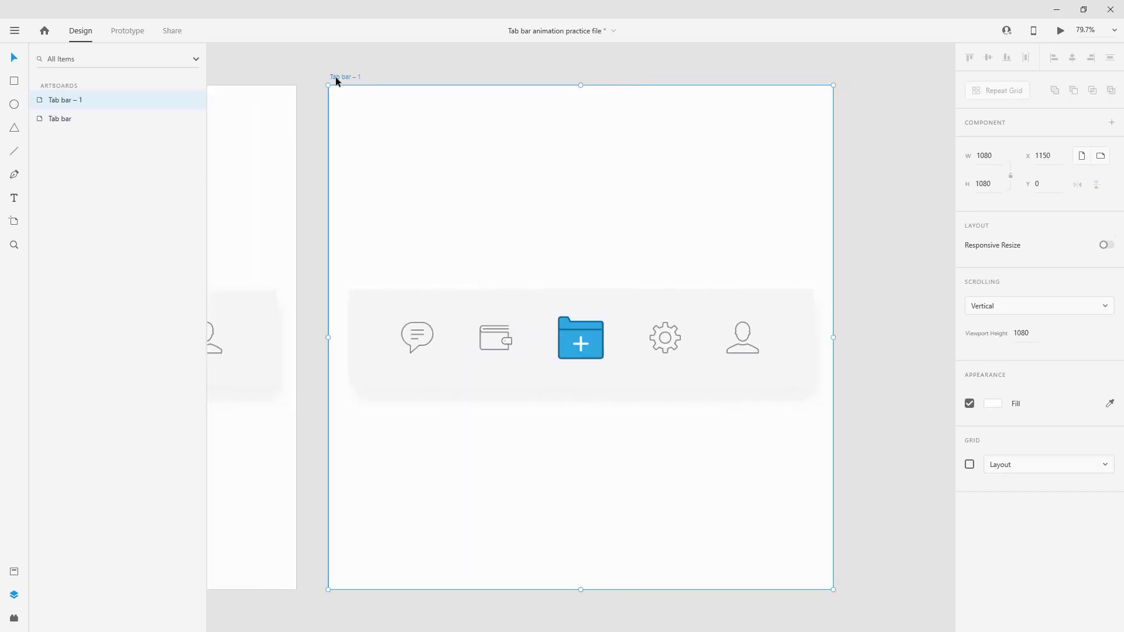
- Select the chat, wallet, settings and profile icons on the duplicated tab bar
click(478, 321)
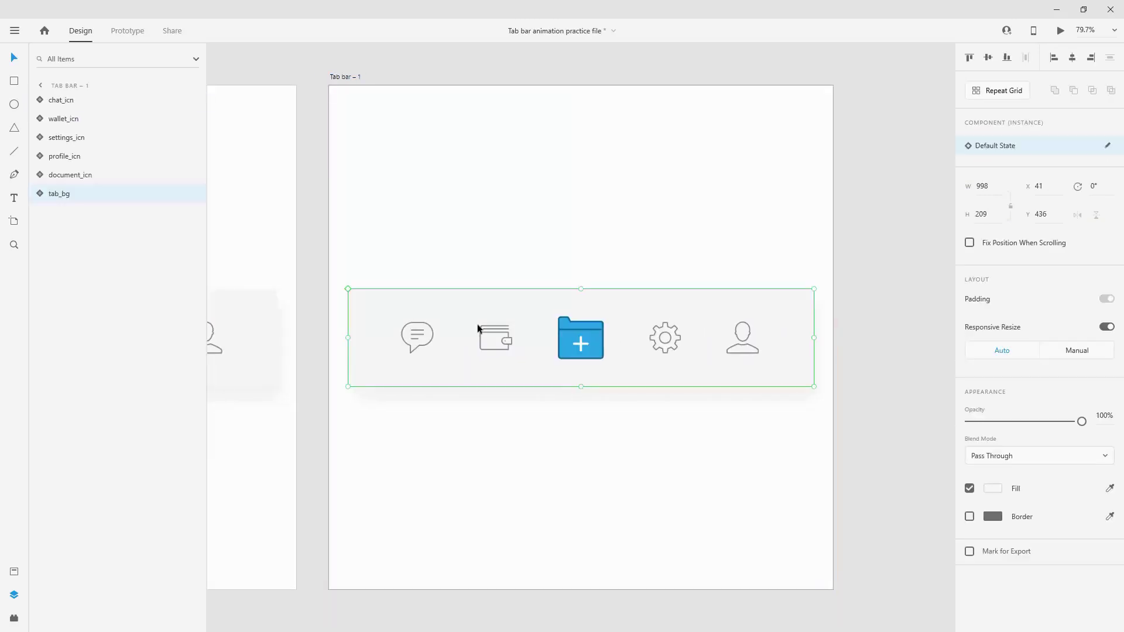
shift+click(75, 176)
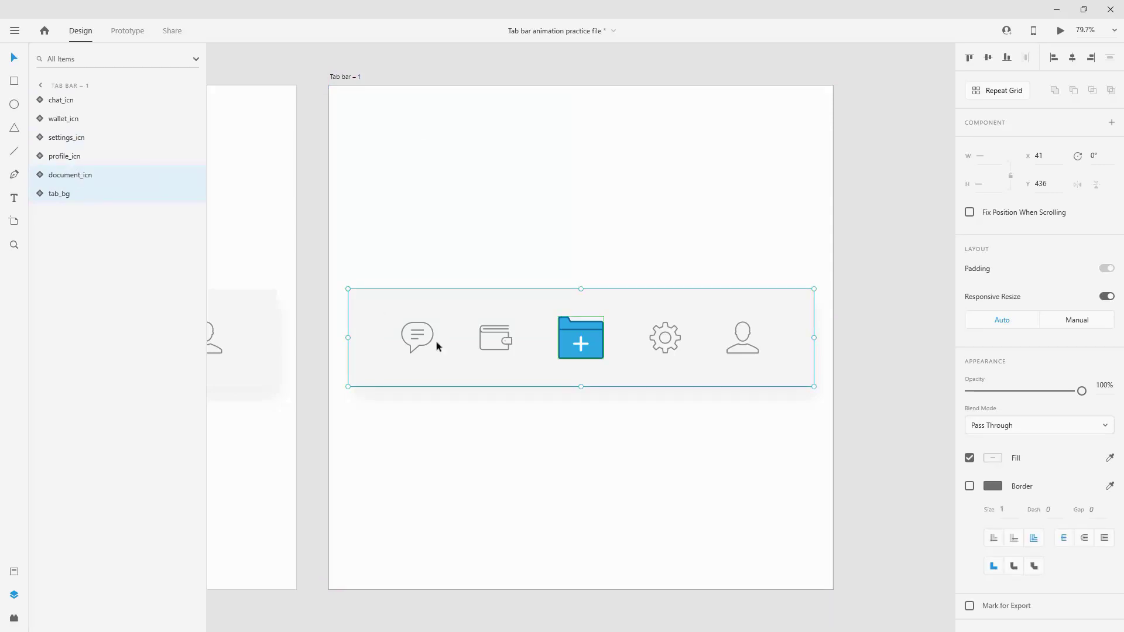
click(87, 174)
shift+click(91, 154)
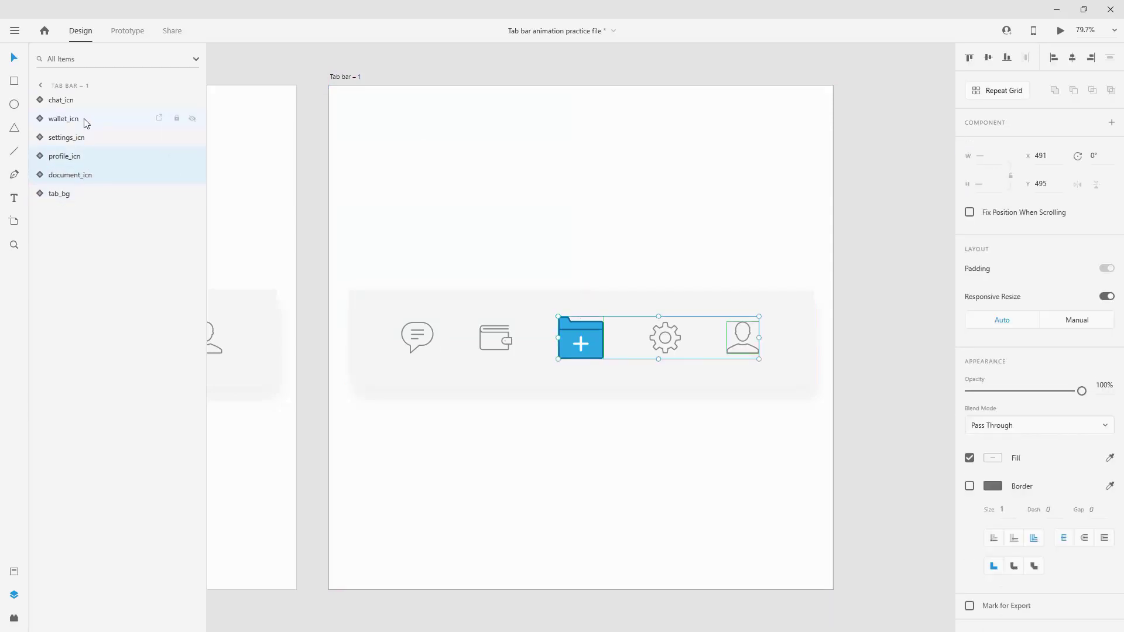
shift+click(87, 119)
shift+click(82, 100)
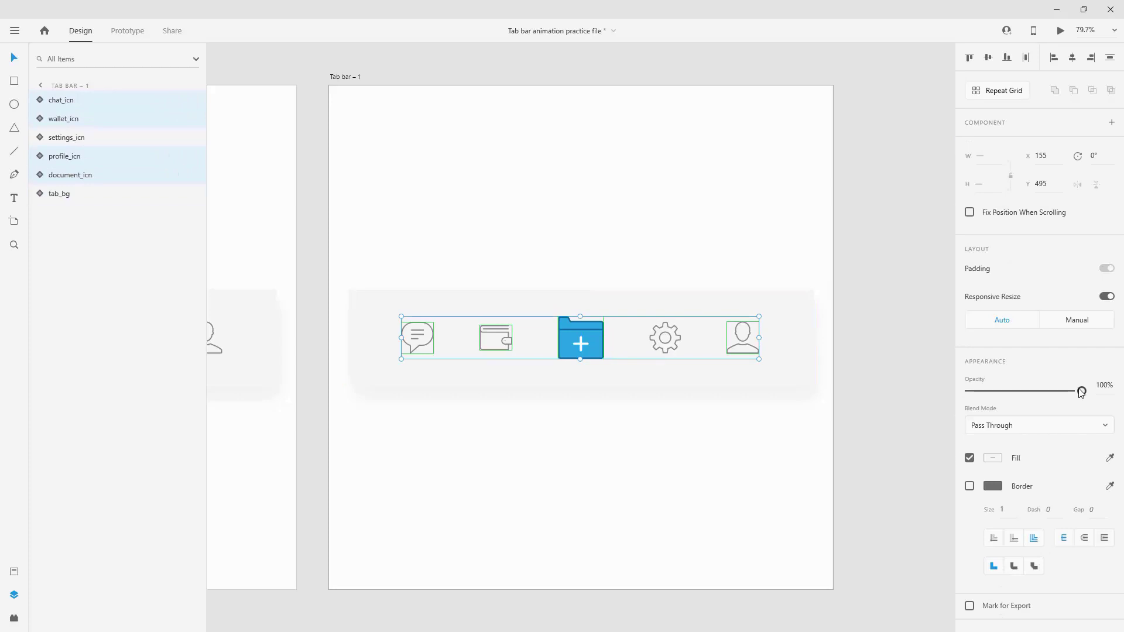
drag(1081, 390, 996, 391)
key(ctrl+z)
- Fade those four tab icons to 25% opacity
click(85, 174)
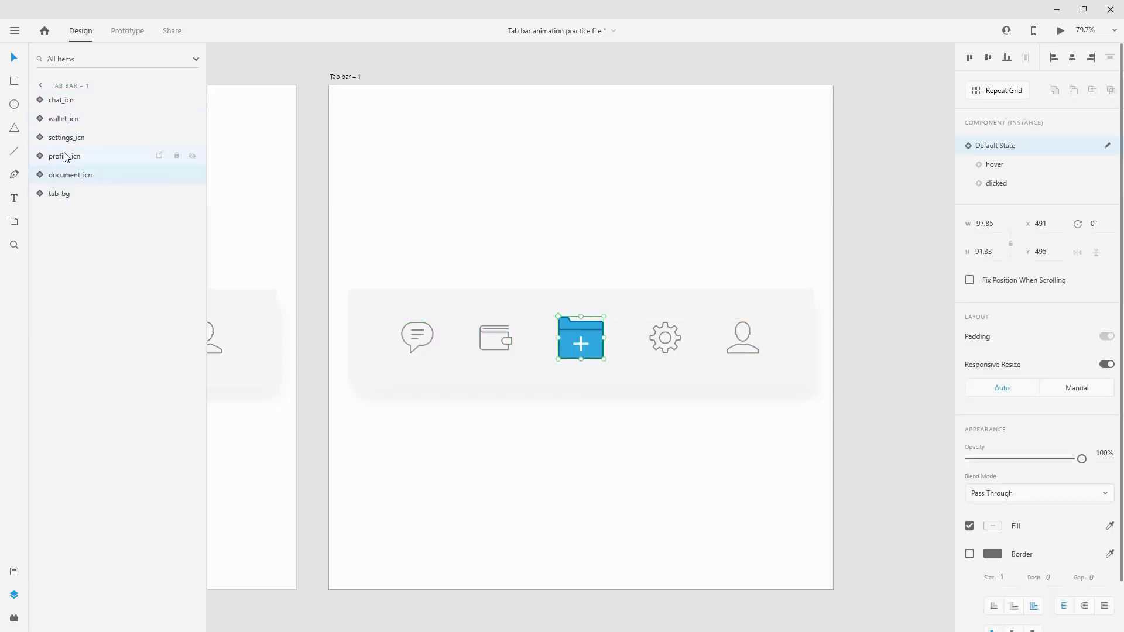
click(61, 100)
shift+click(65, 156)
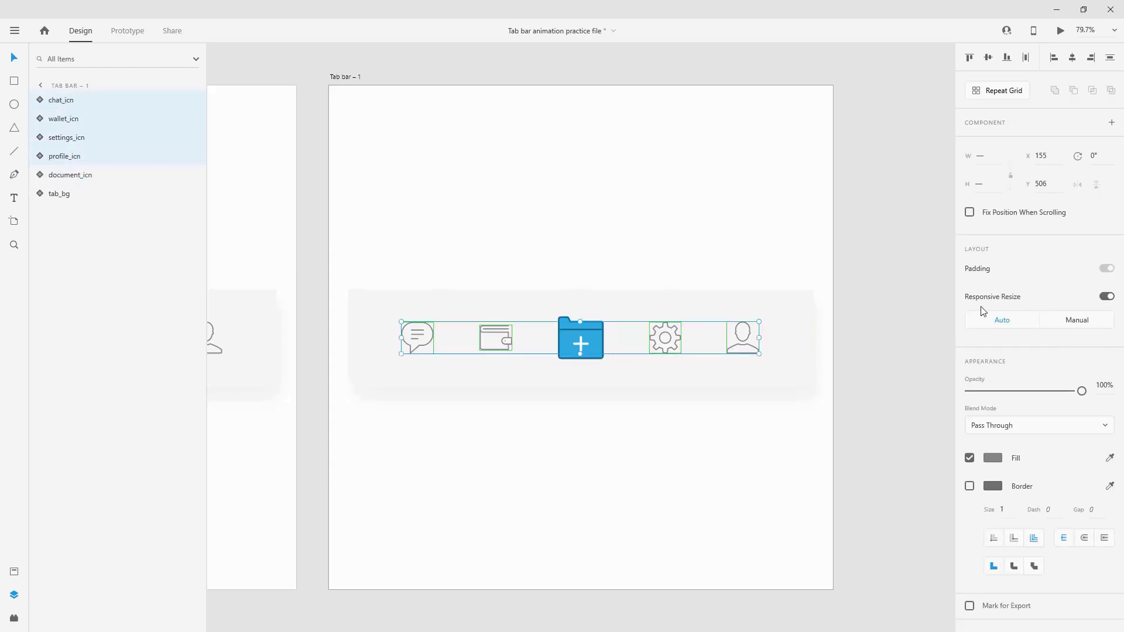
drag(1081, 391, 1000, 392)
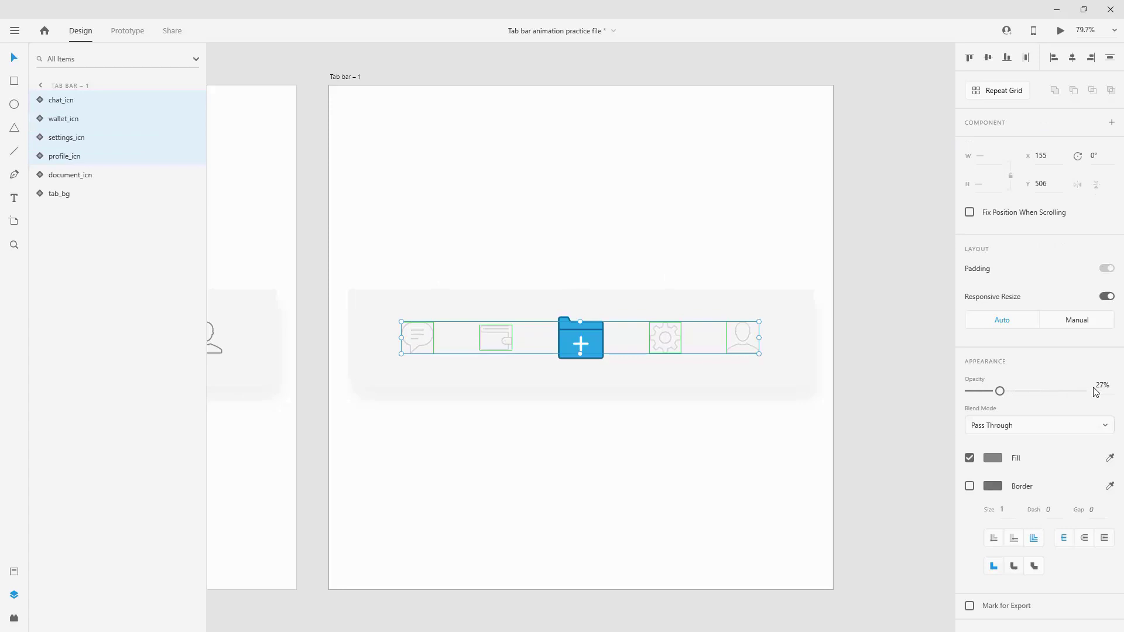
click(1102, 384)
text(25)
key(Return)
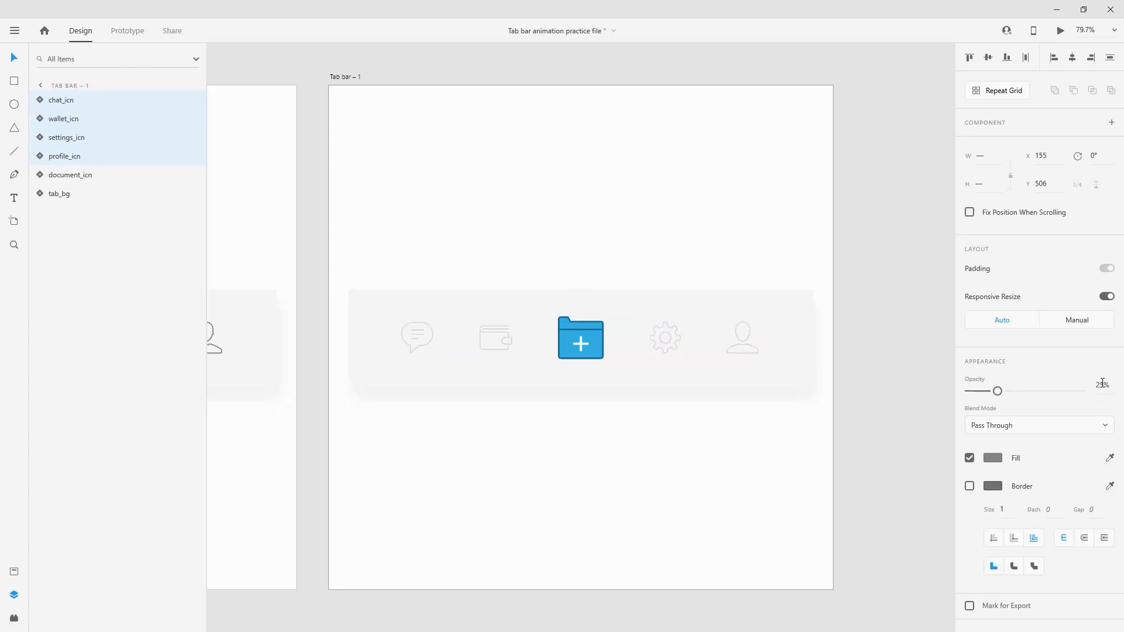
- Switch Tab bar – 1's document_icn to its clicked state and fit both artboards in view
click(65, 176)
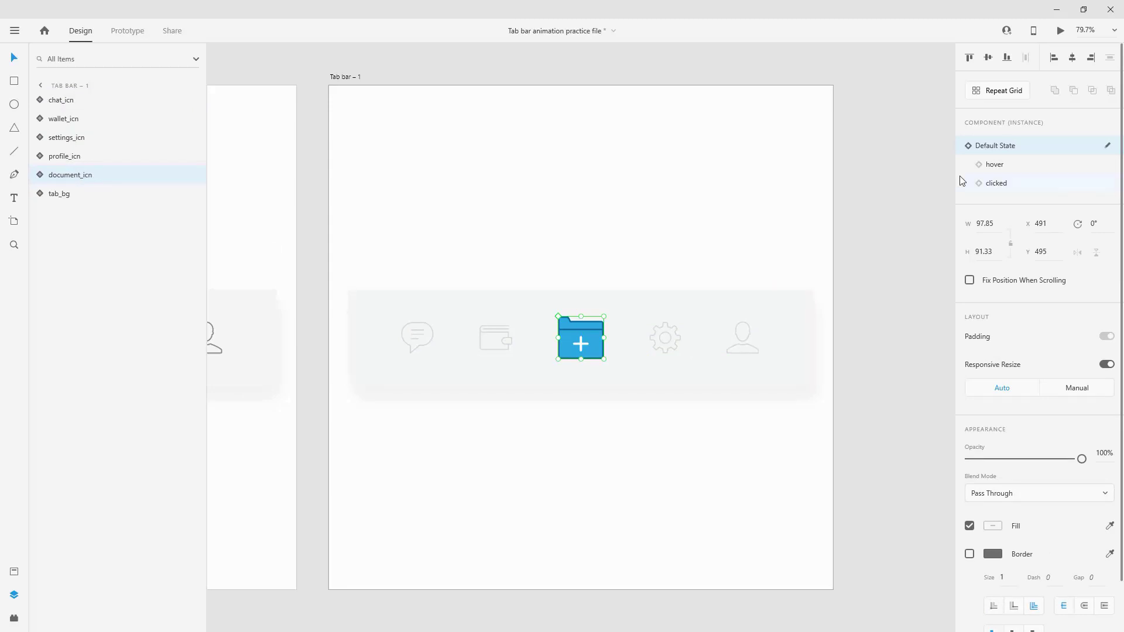
click(997, 183)
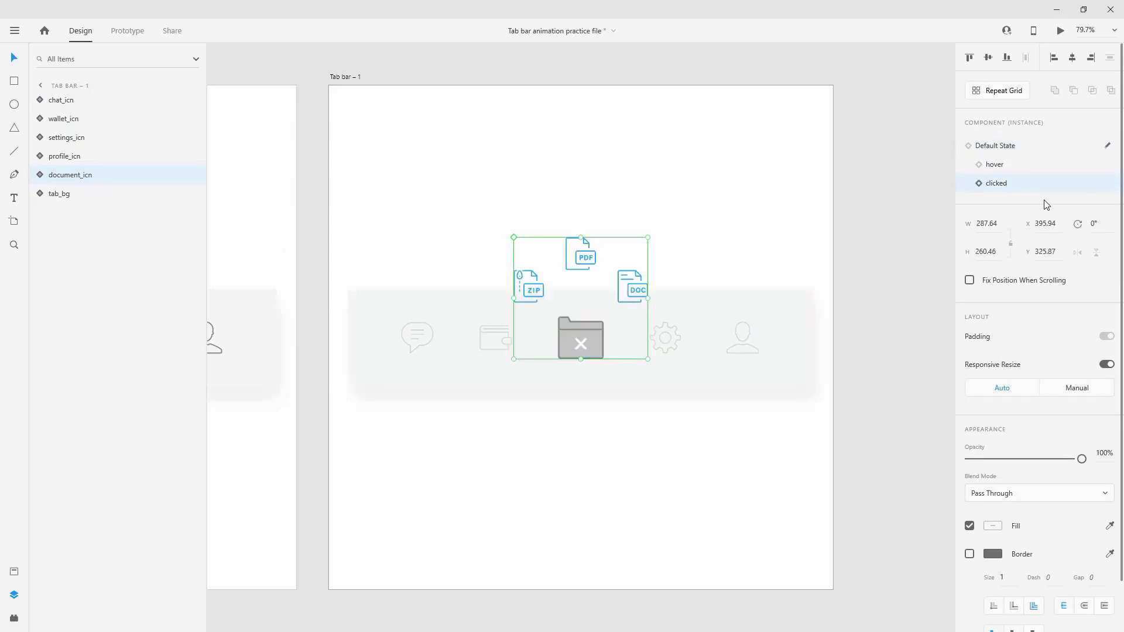
click(484, 64)
drag(533, 75, 798, 68)
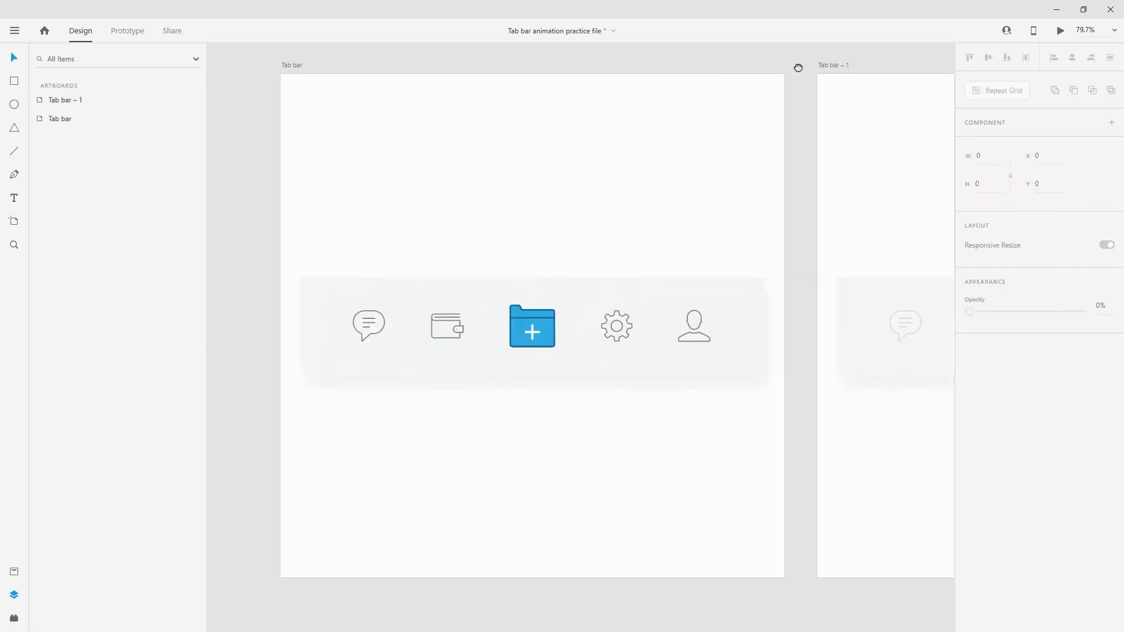
scroll(325, 285, down, 3)
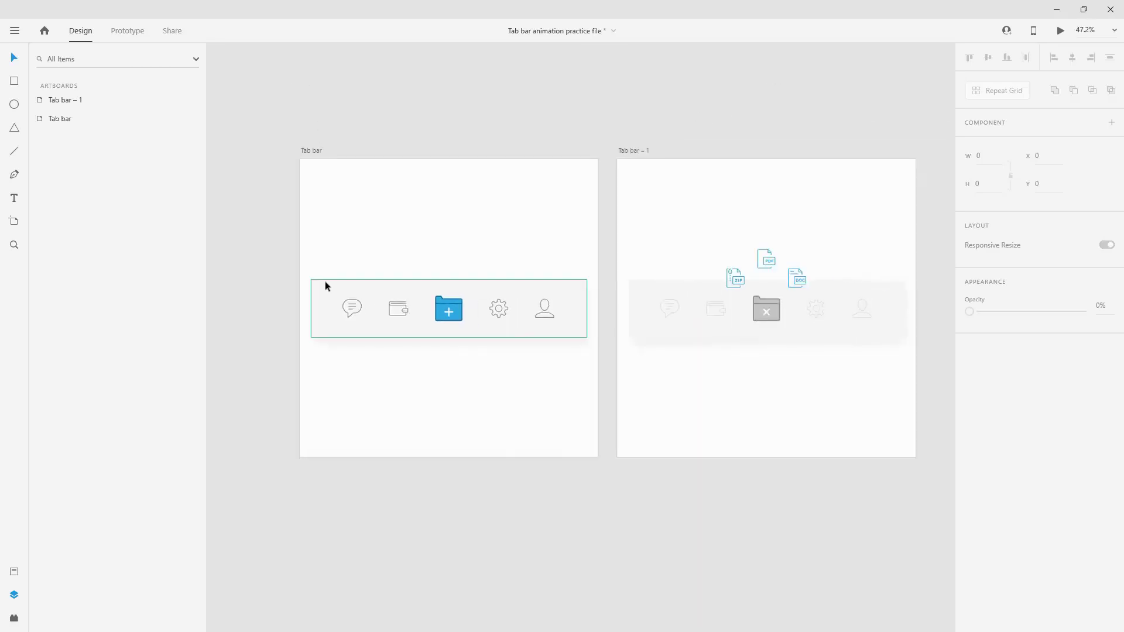
key(ctrl+0)
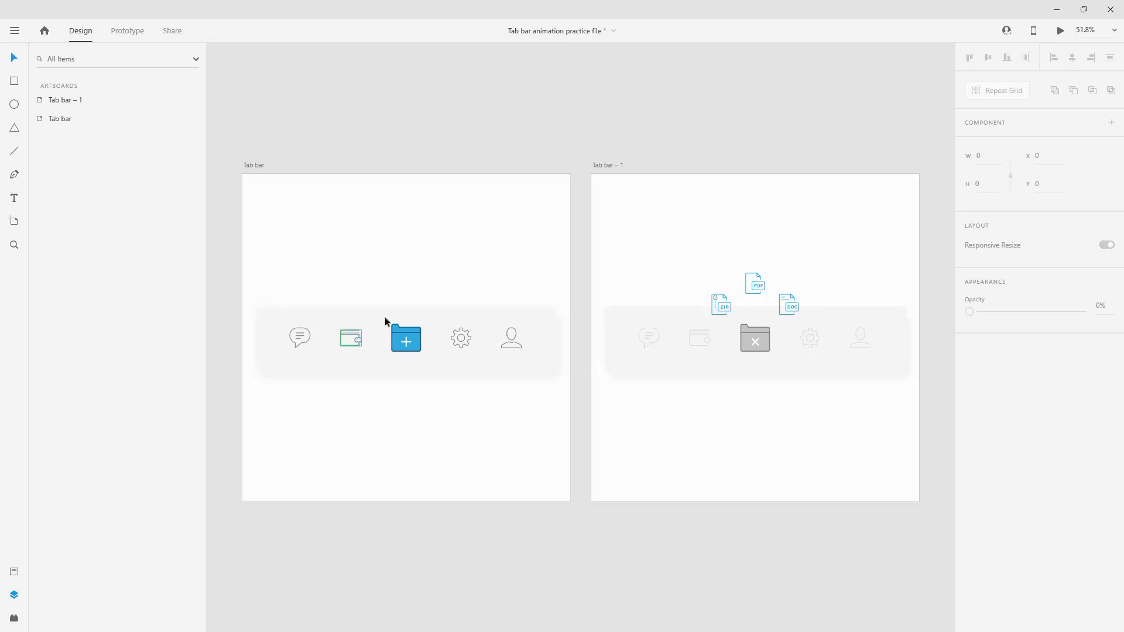
- Select the original Tab bar artboard
click(607, 166)
click(298, 110)
click(254, 166)
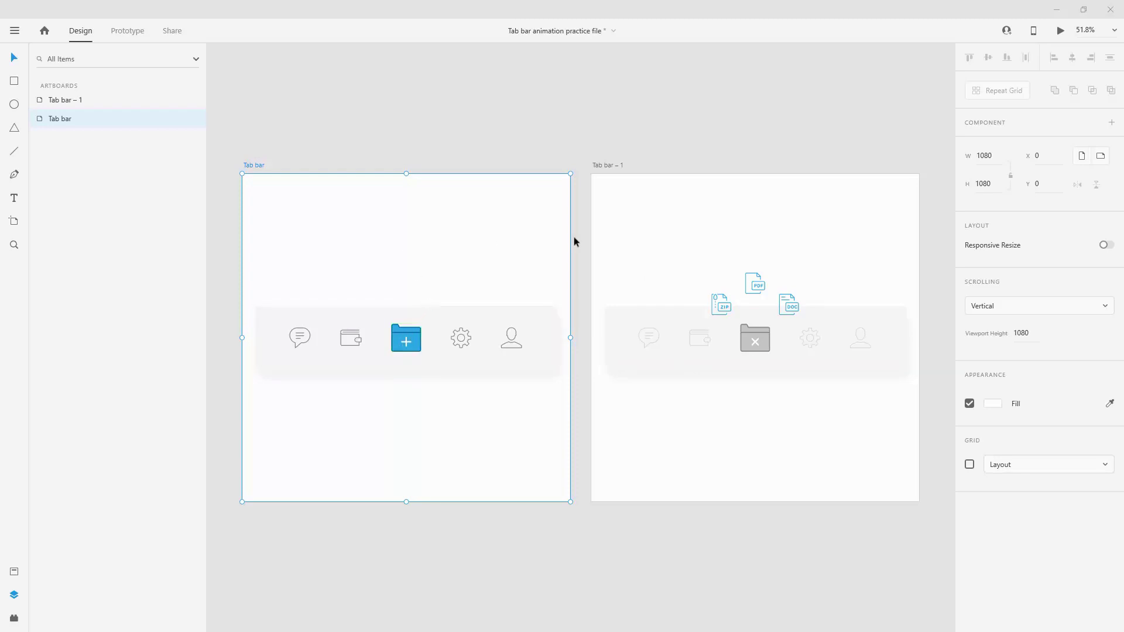
- Wire Tab bar's folder icon to Tab bar – 1 as a Tap, Auto-Animate, Snap, 0.6 s interaction
click(116, 33)
double_click(408, 343)
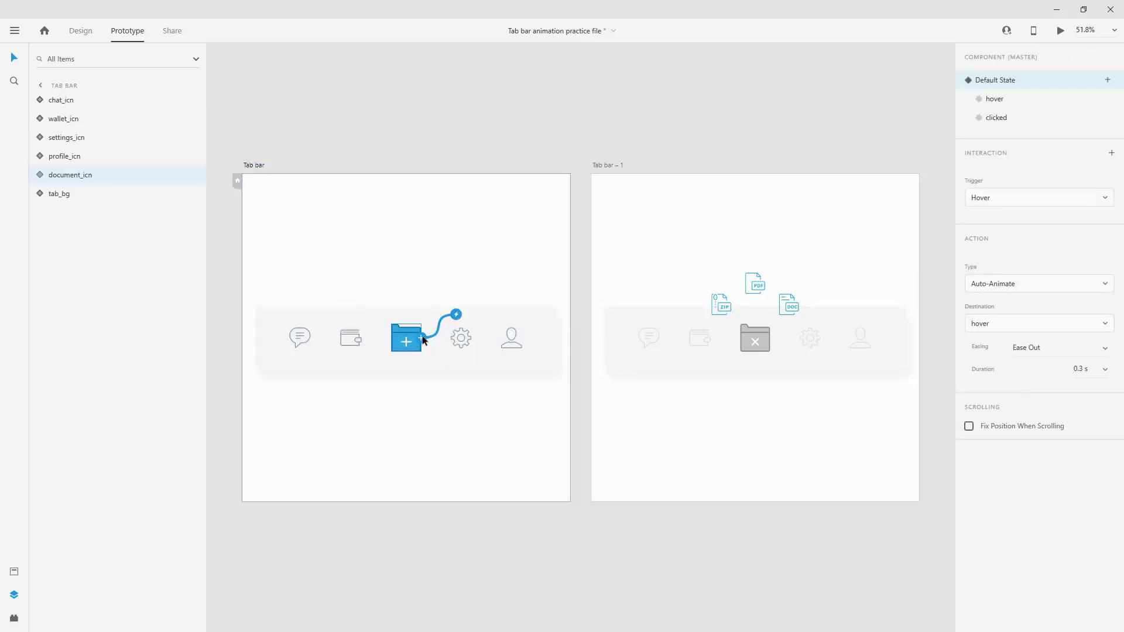
drag(422, 337, 592, 337)
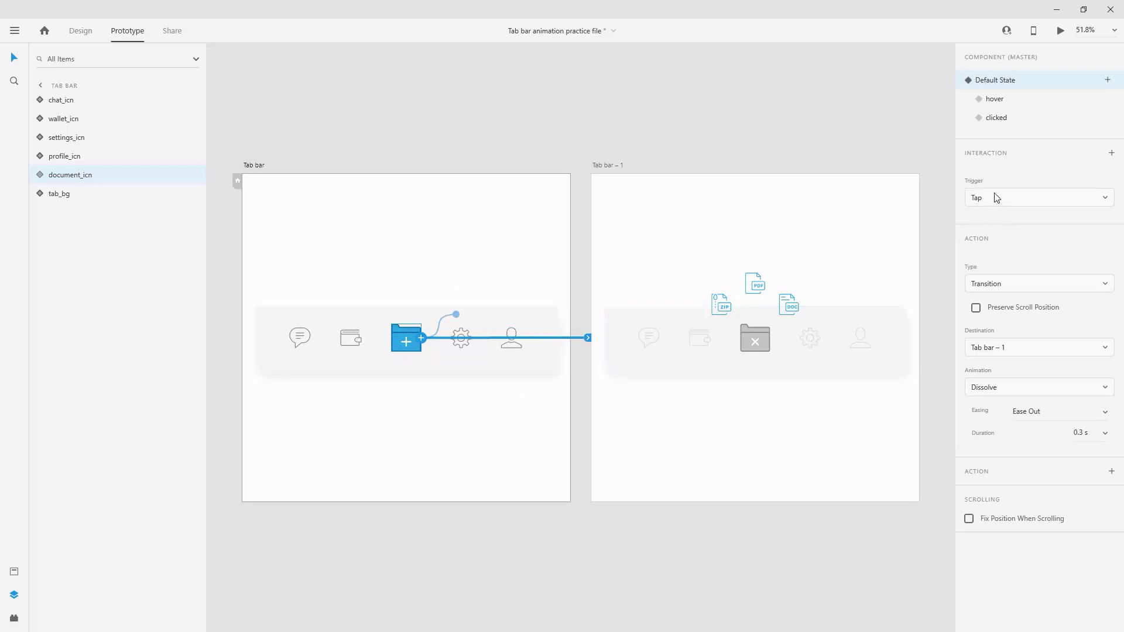
click(1000, 291)
click(1003, 327)
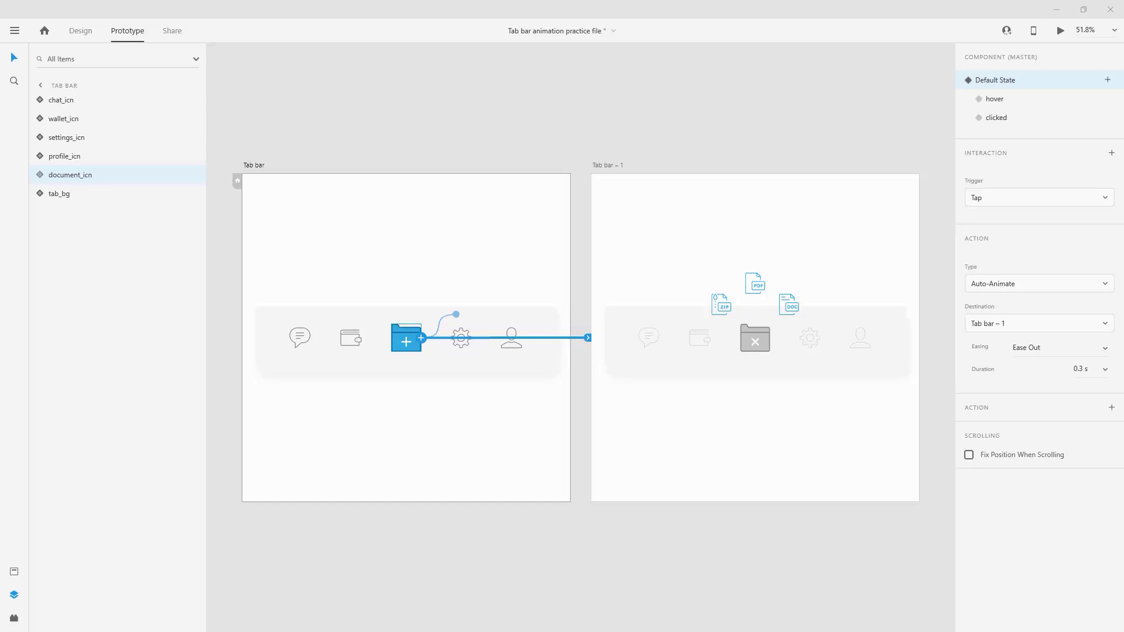
click(1106, 349)
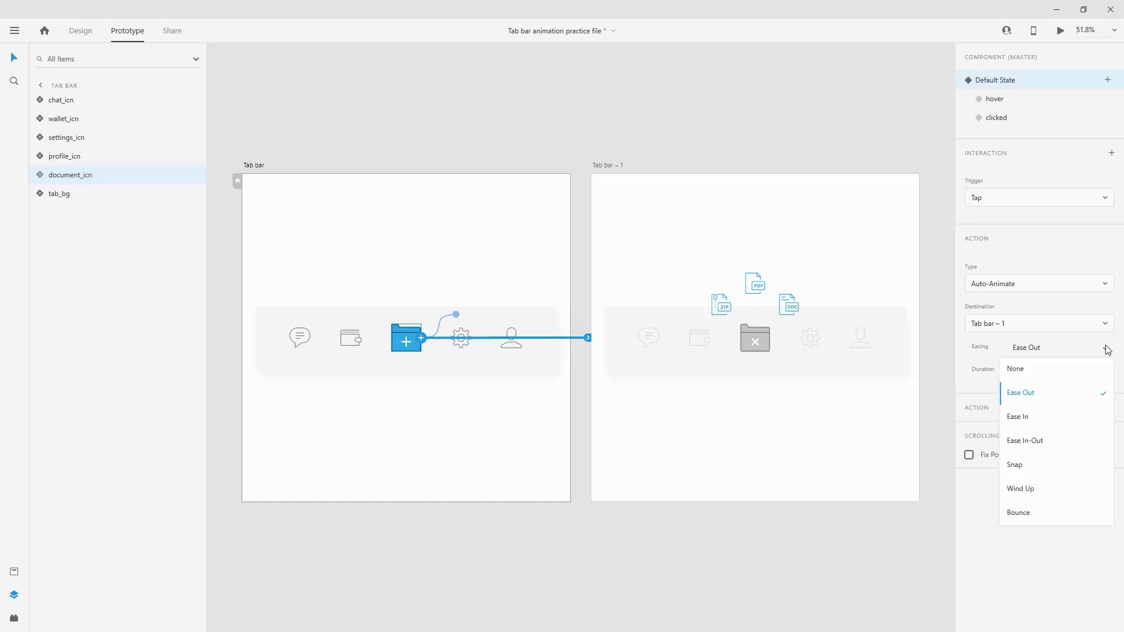
click(1027, 472)
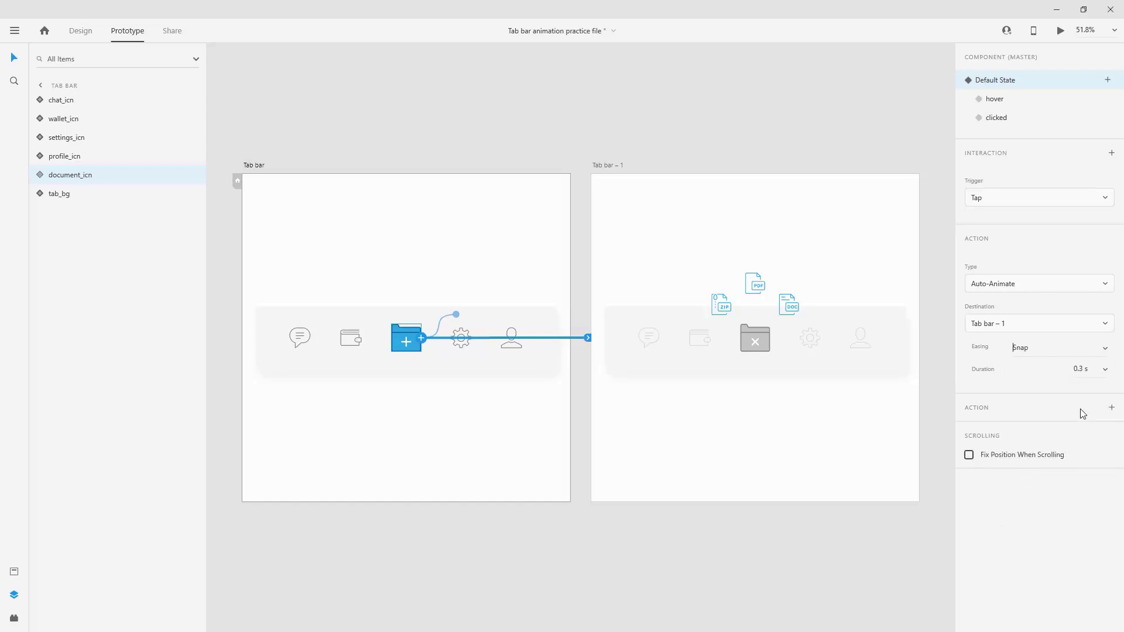
click(1106, 369)
click(1079, 436)
- Wire Tab bar – 1's add_close folder back to Tab bar with Auto-Animate and Ease In-Out easing
click(612, 168)
click(754, 337)
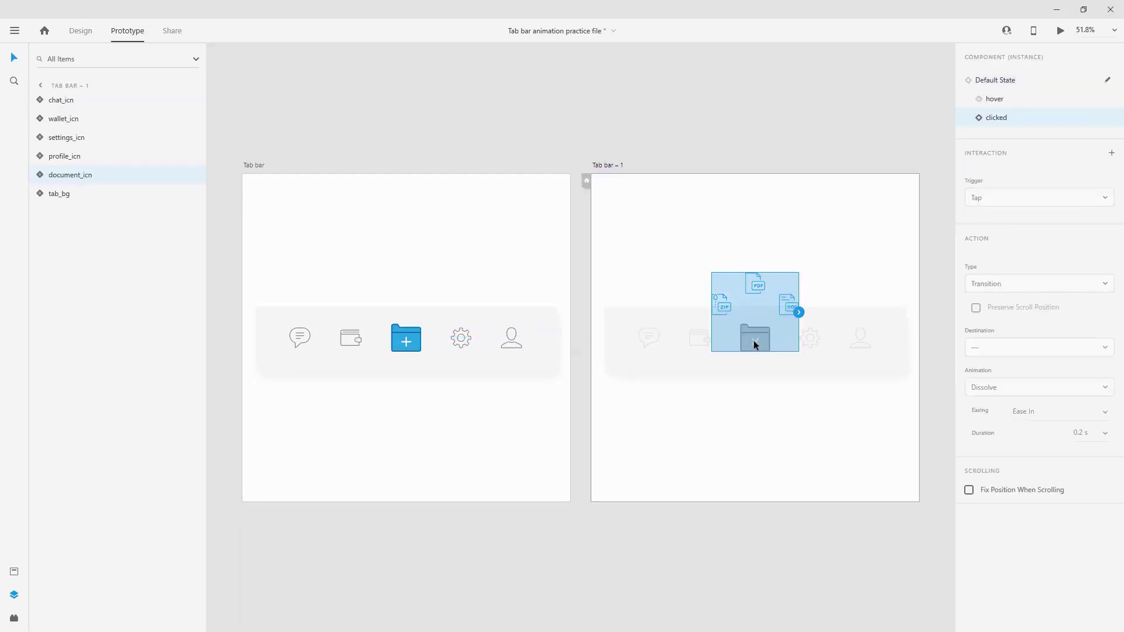
double_click(756, 343)
drag(759, 342, 520, 345)
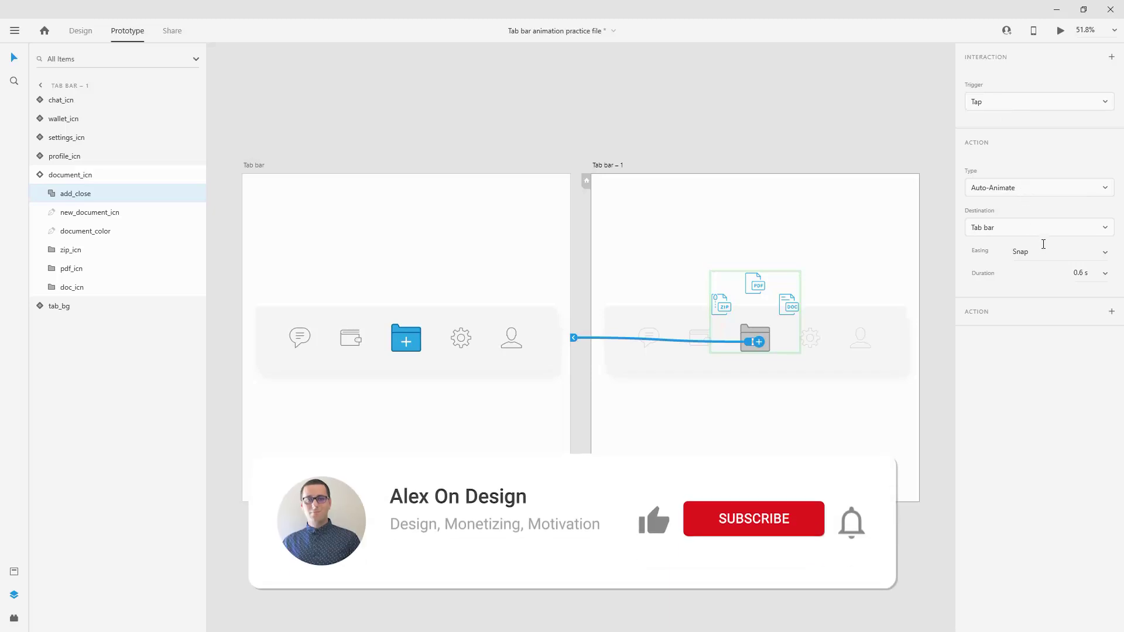
click(1057, 254)
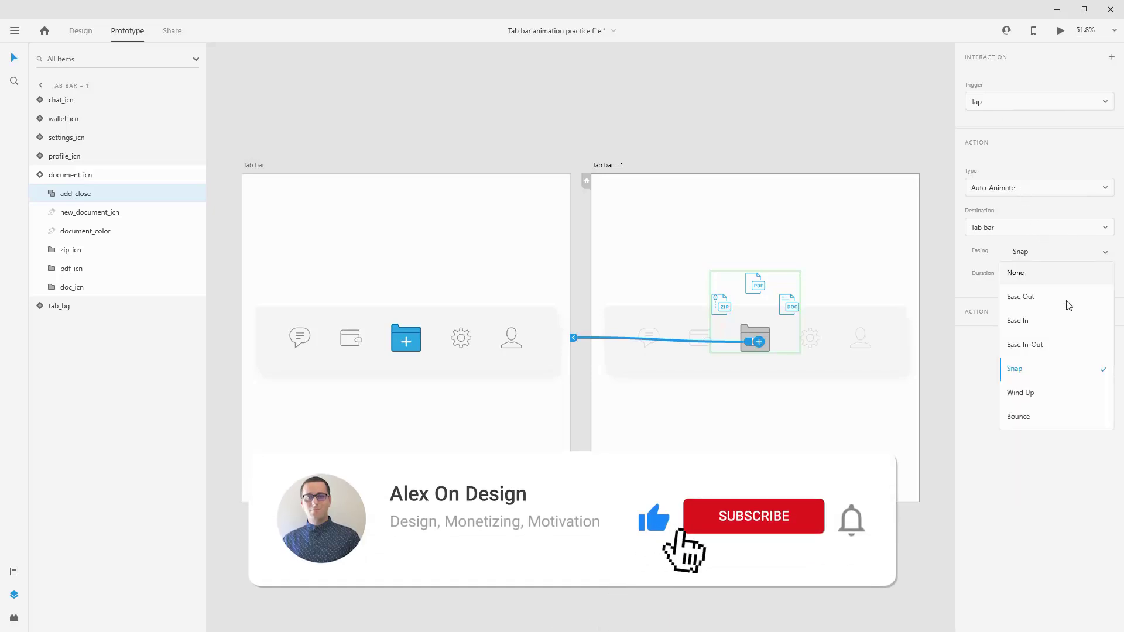
click(1046, 350)
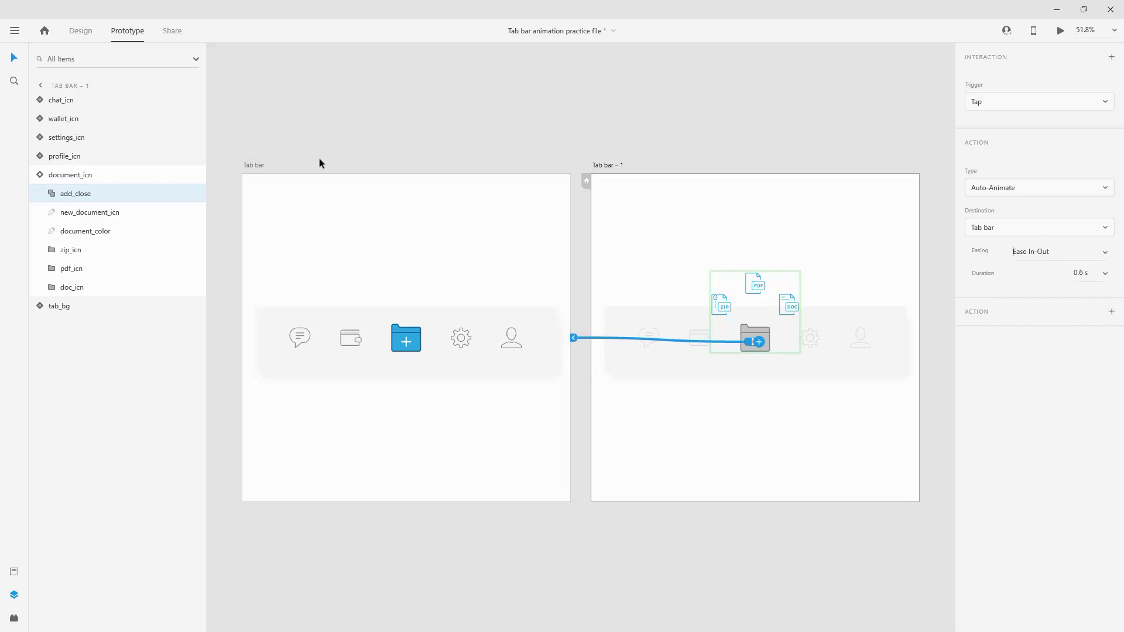
click(257, 167)
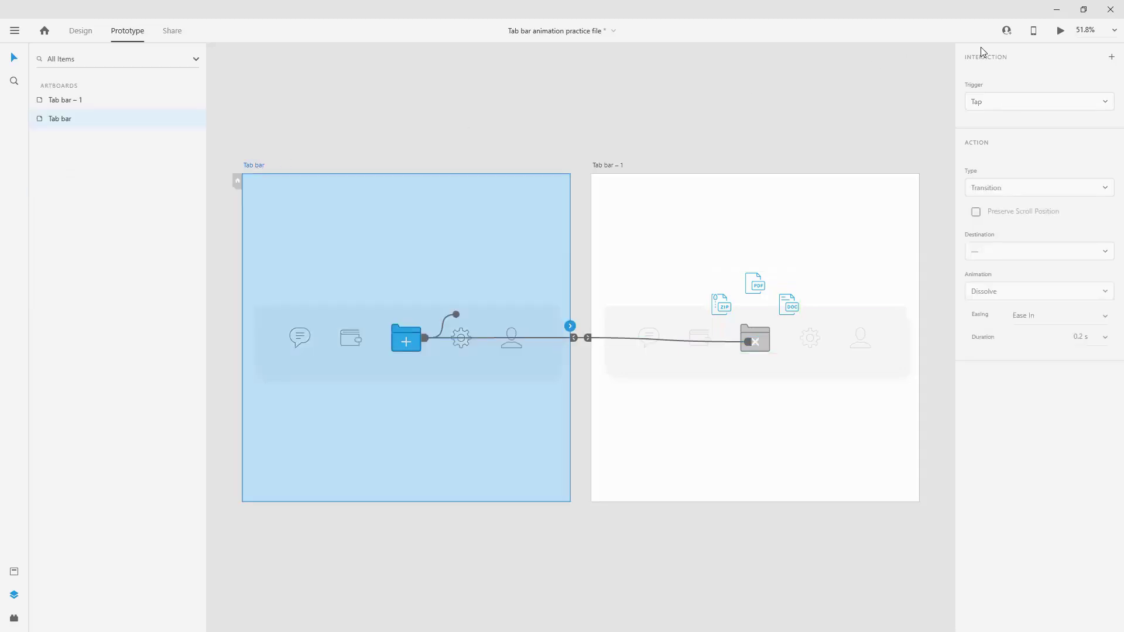
- Run a maximized Desktop Preview and tap the folder to open and close its ZIP, PDF, DOC icons
click(1060, 30)
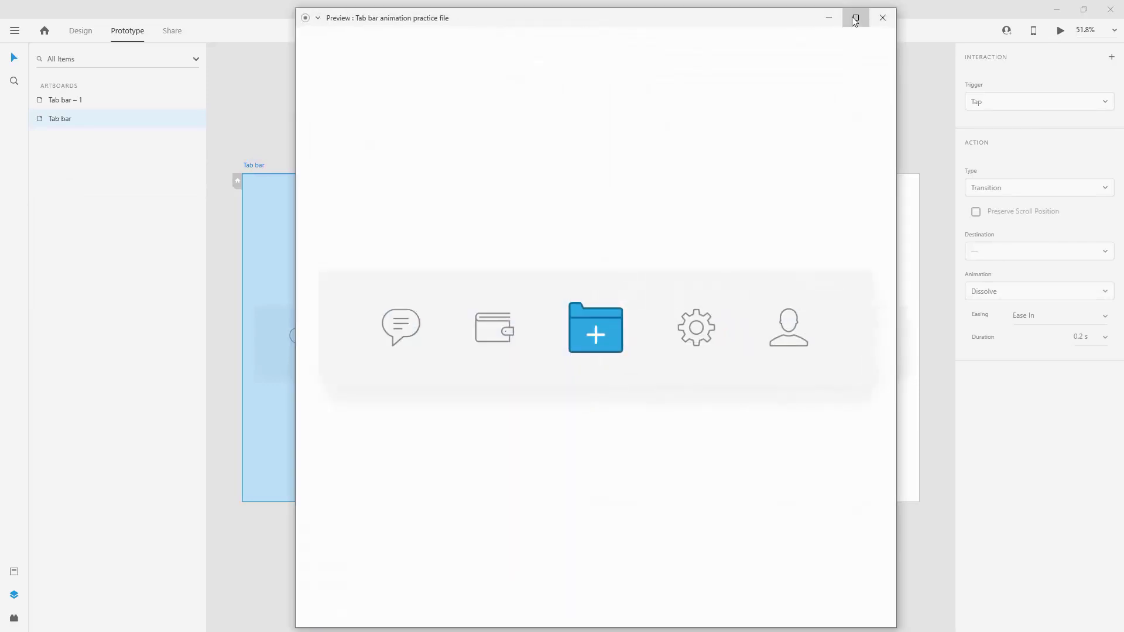
click(855, 18)
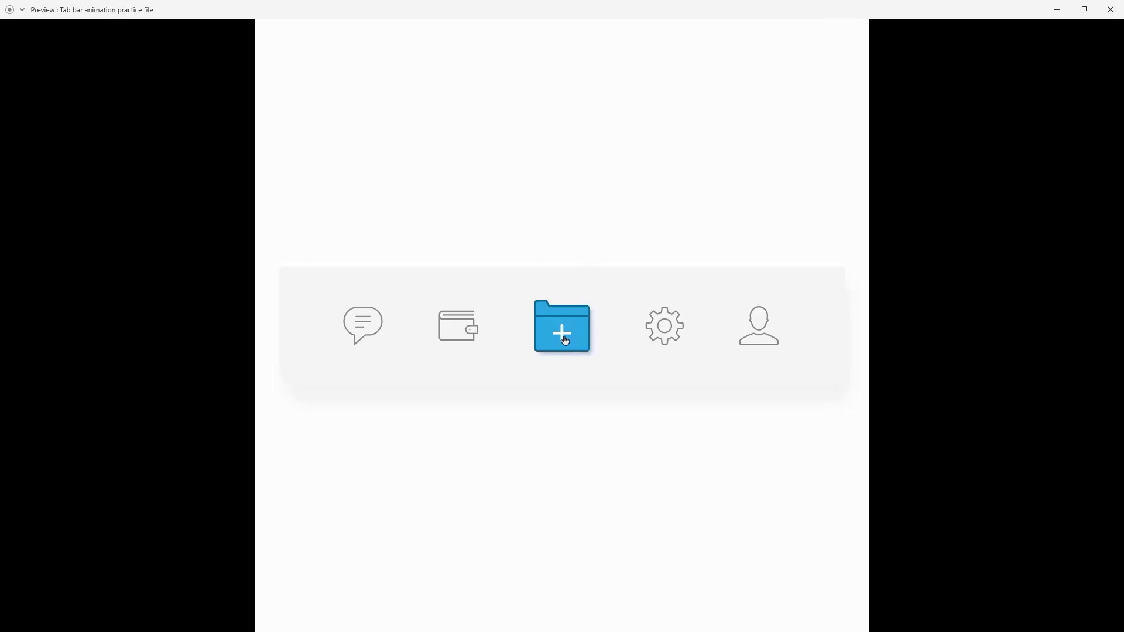
click(563, 339)
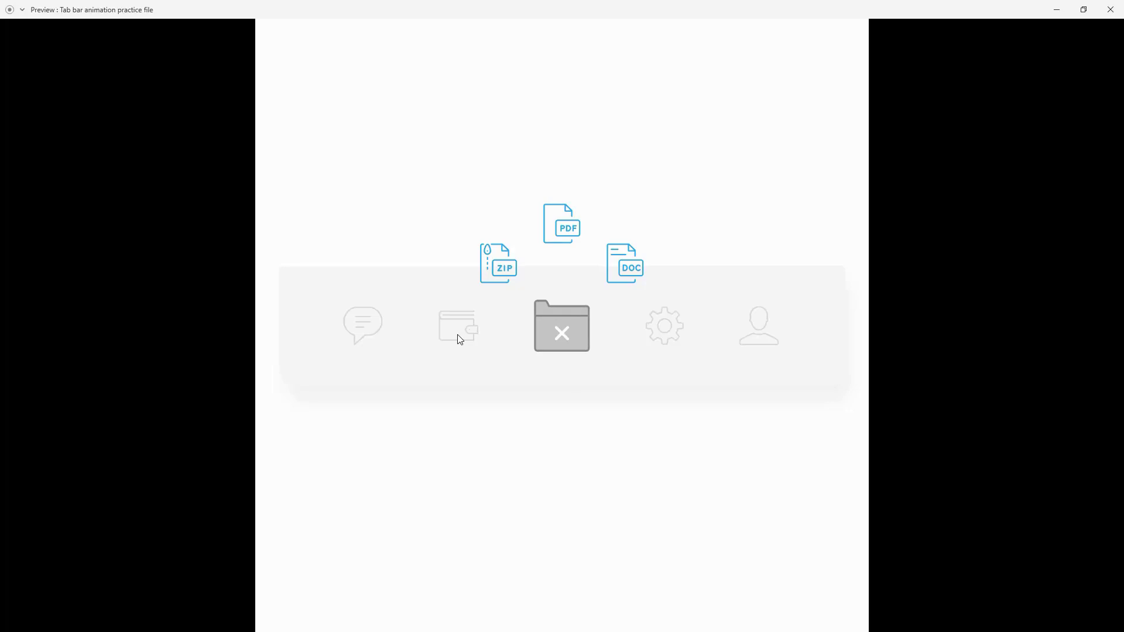
click(563, 335)
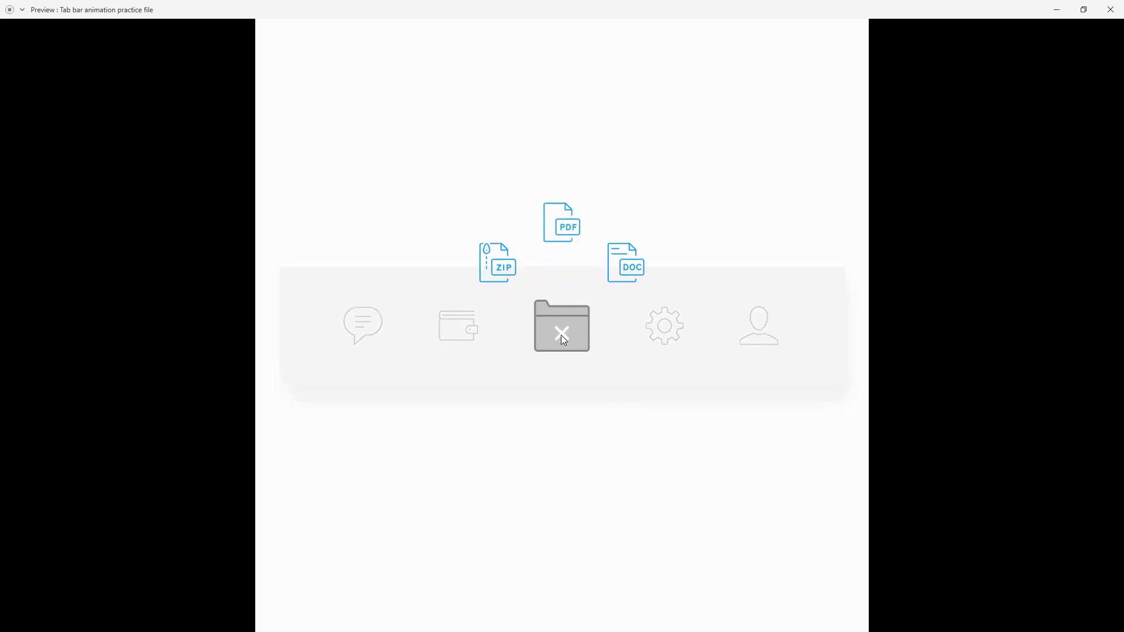
click(562, 338)
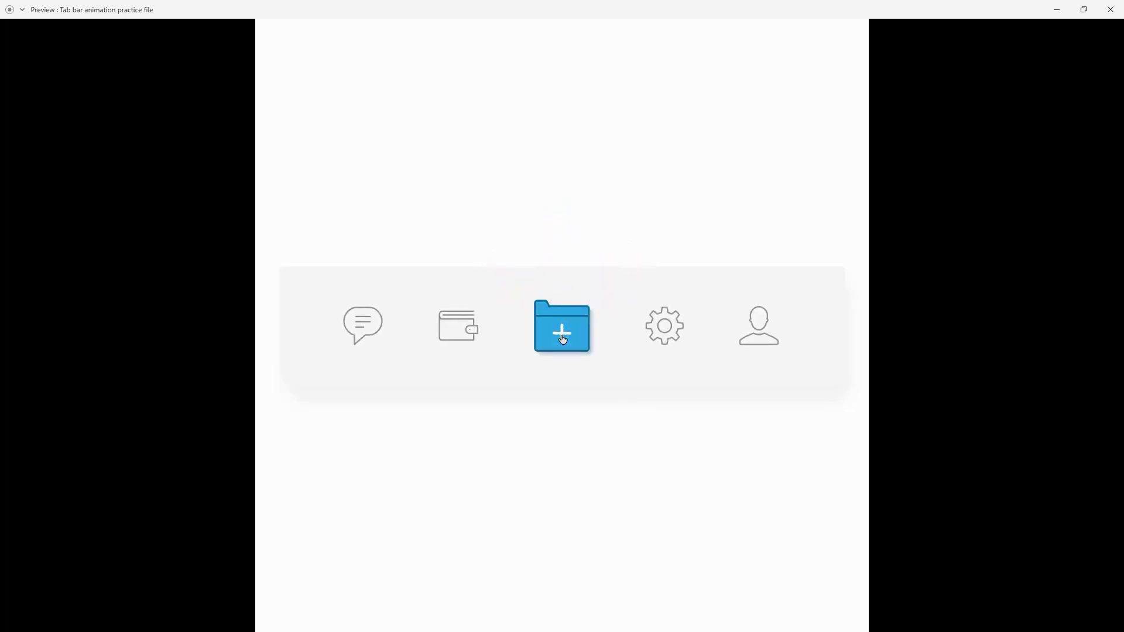